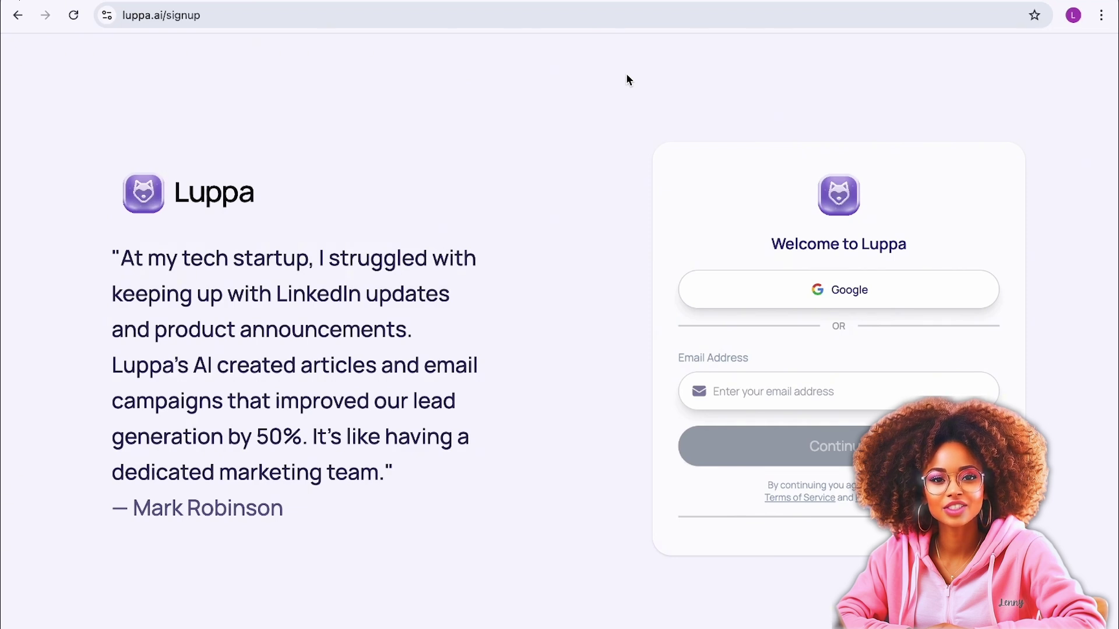
Sign up for Luppa with the existing Google account and approve the sign-in.
left_click(848, 291)
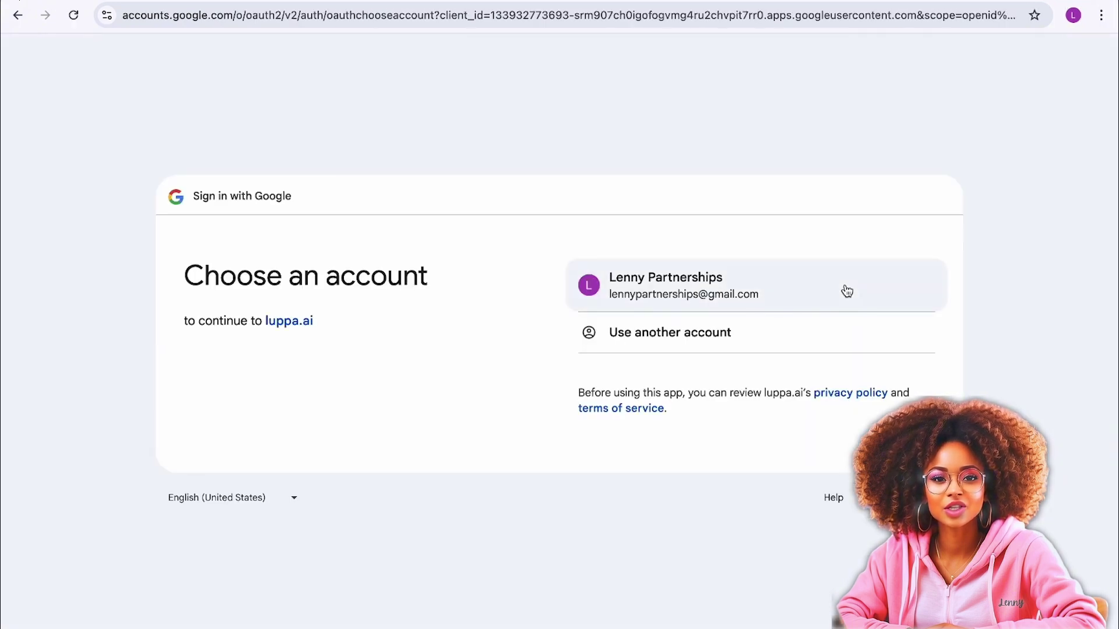
left_click(848, 292)
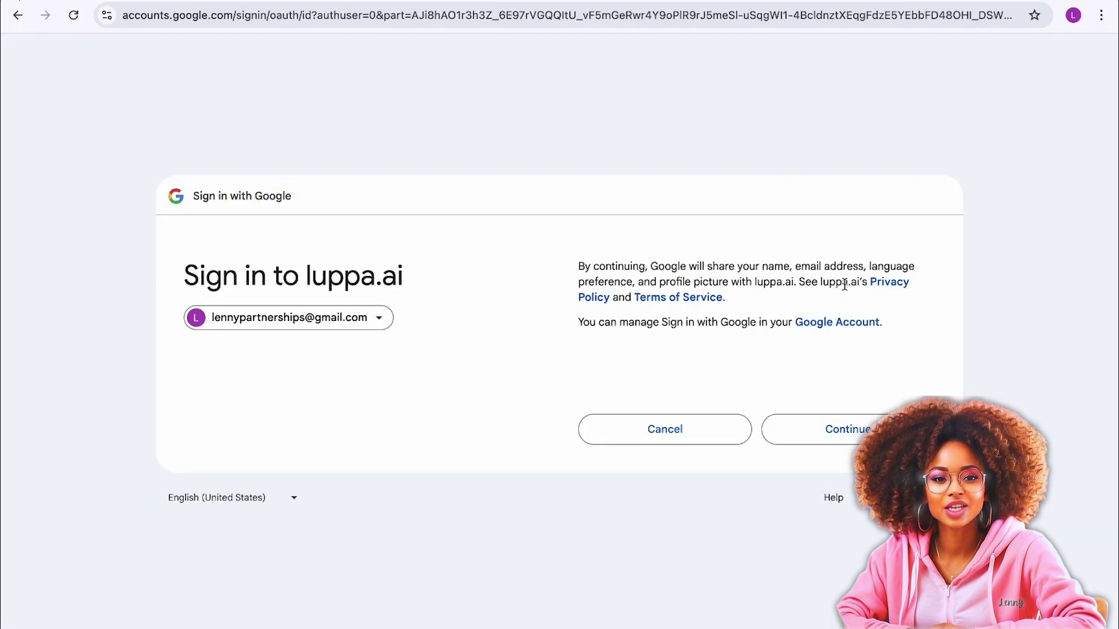
left_click(846, 430)
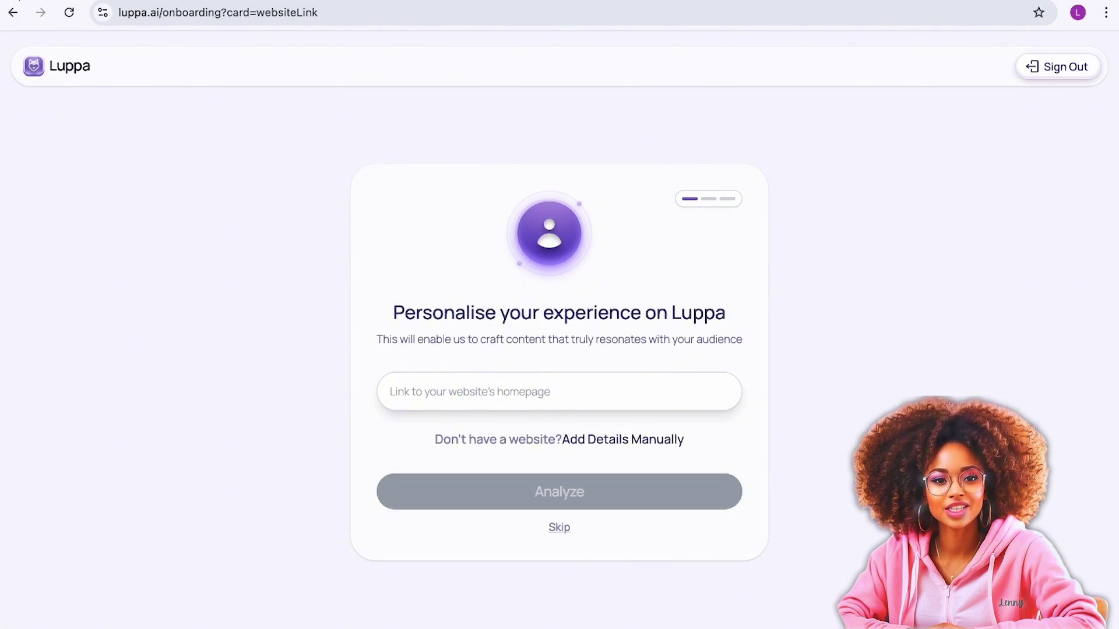
Choose to add details manually and describe the business as "AI tutorial channel to provides trutorials on latest AI tools in the market.".
left_click(665, 441)
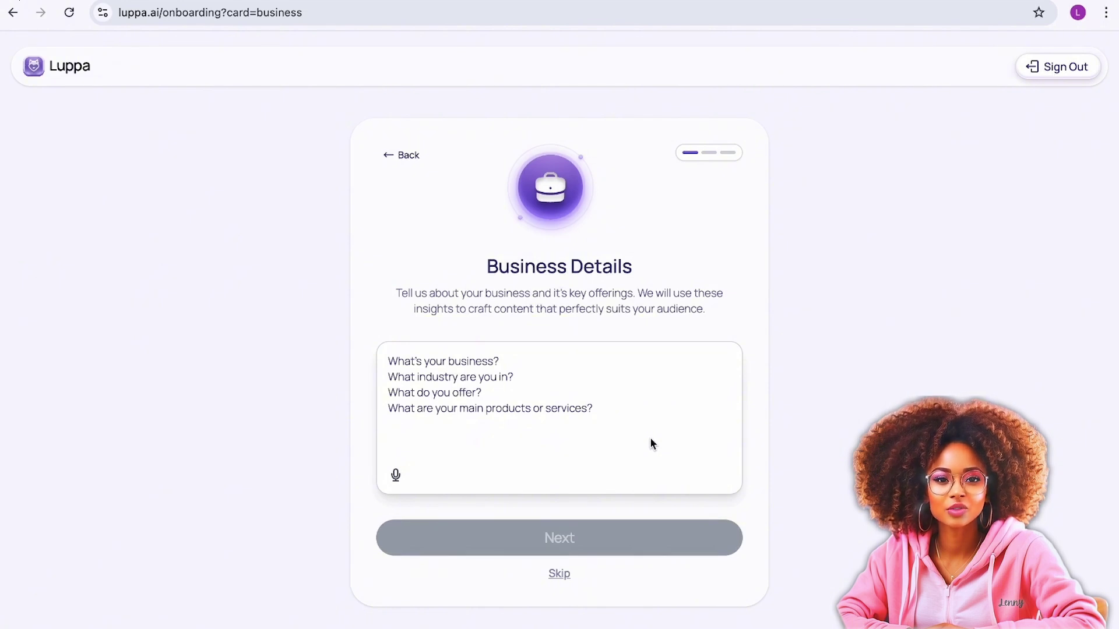
left_click(605, 395)
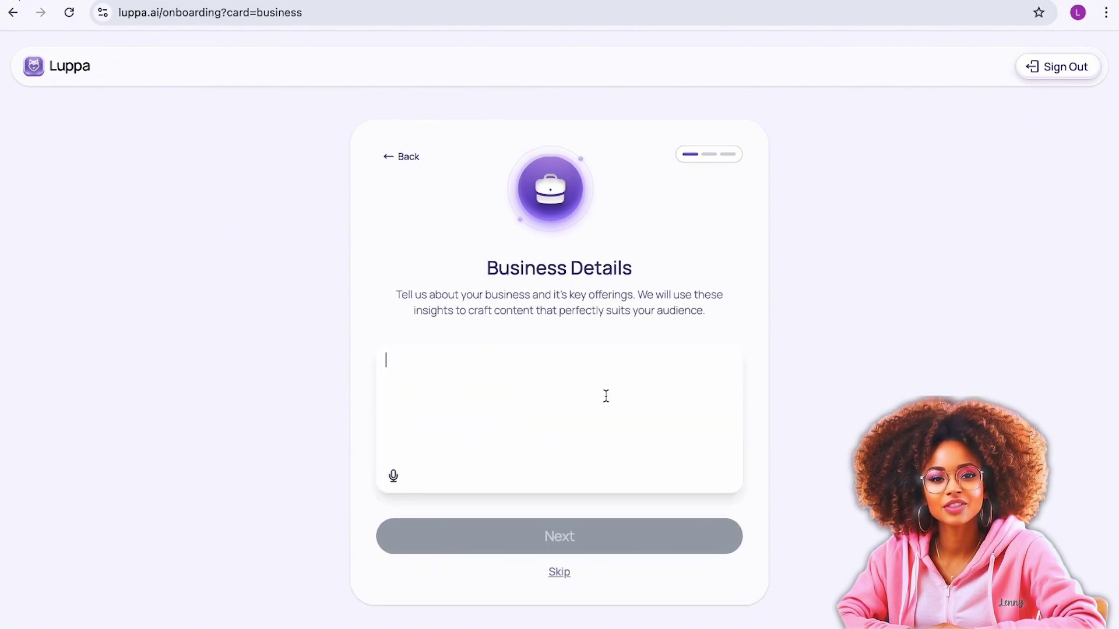
key("Caps_Lock")
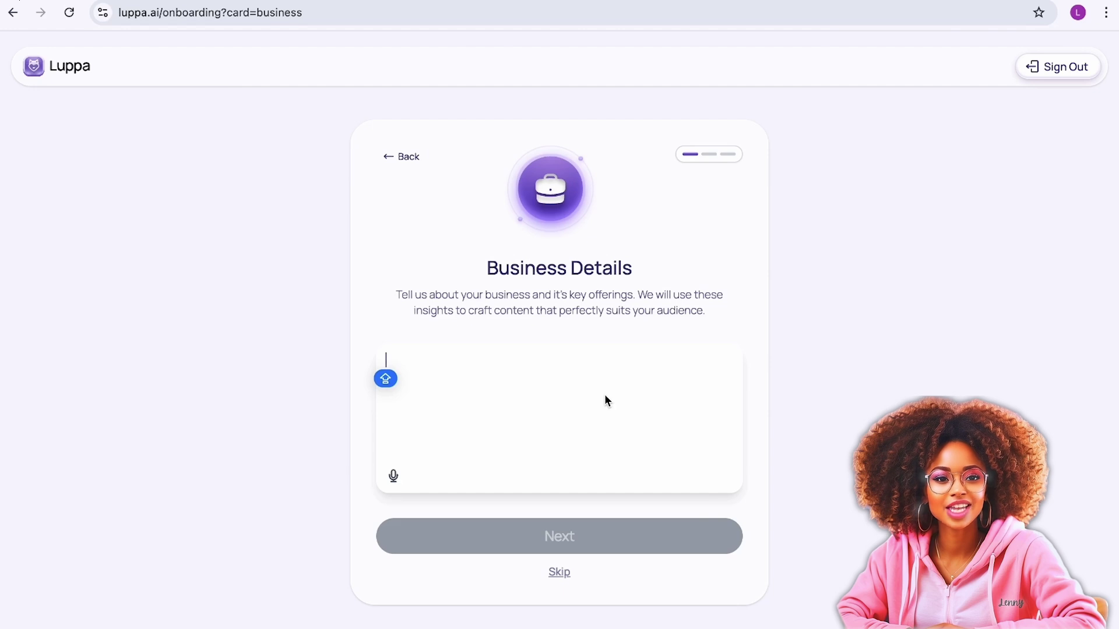
type("AI tuto")
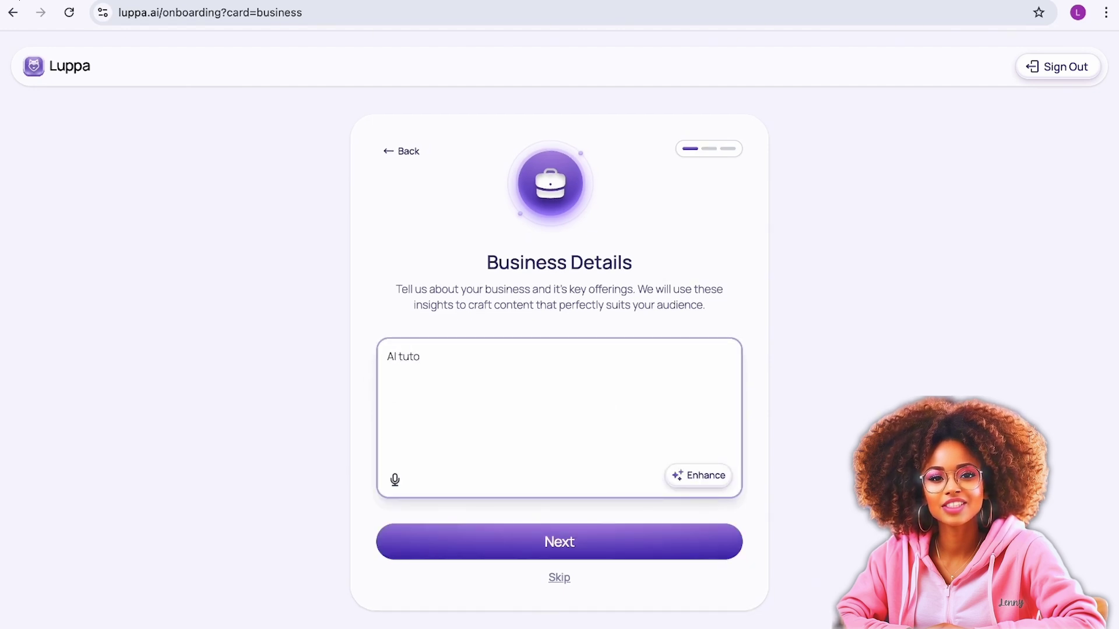
type("rial channel to ")
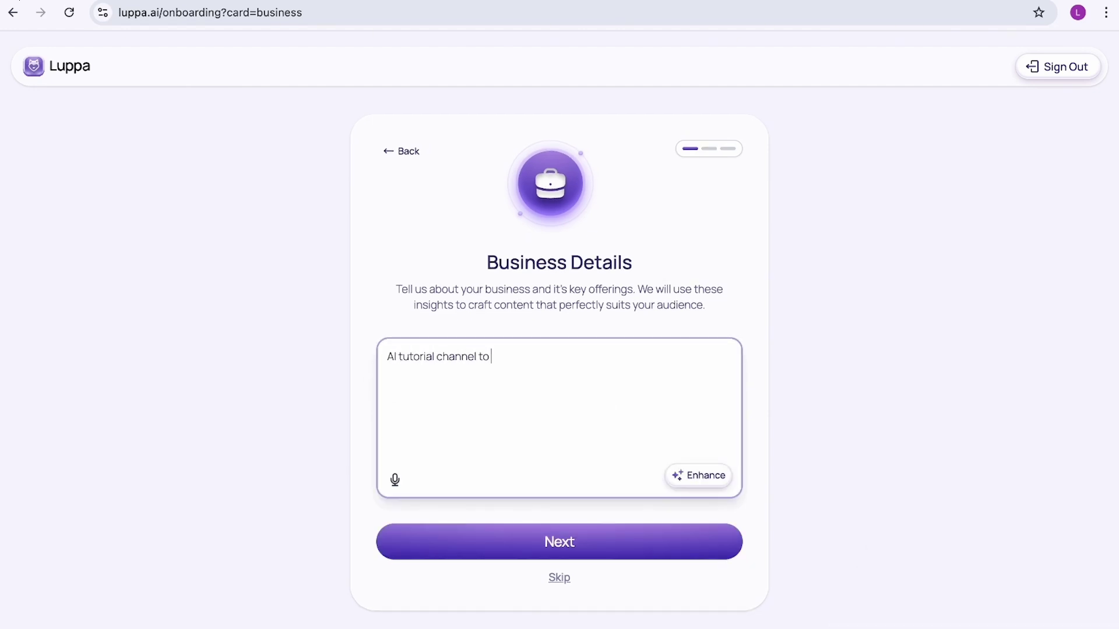
type("provides trutorials on la")
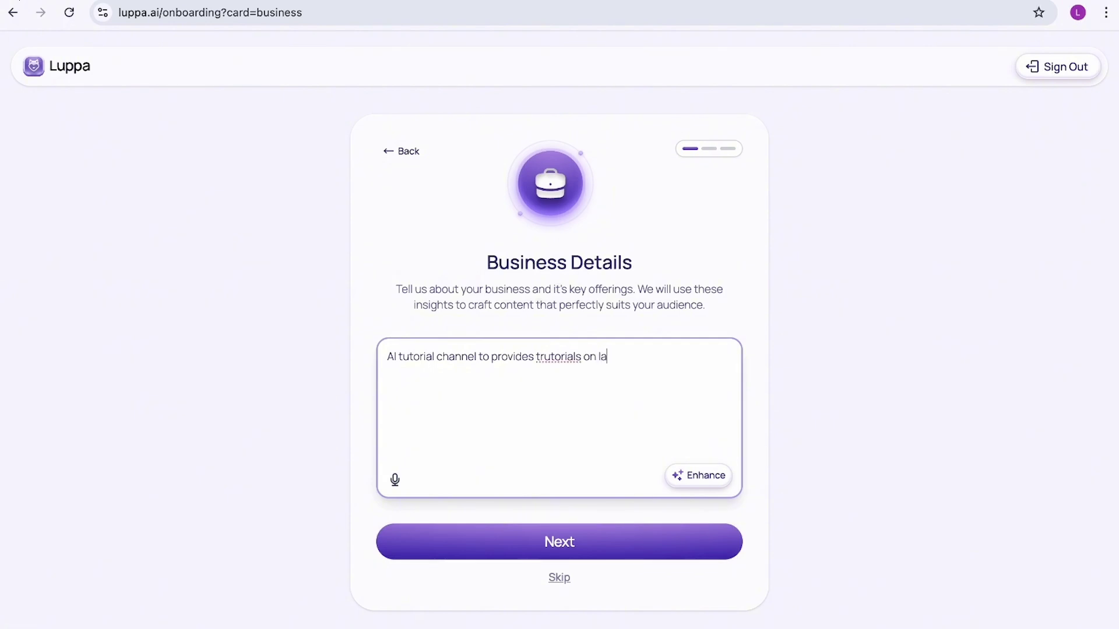
type("test AI tools in the marje")
key("BackSpace")
key("BackSpace")
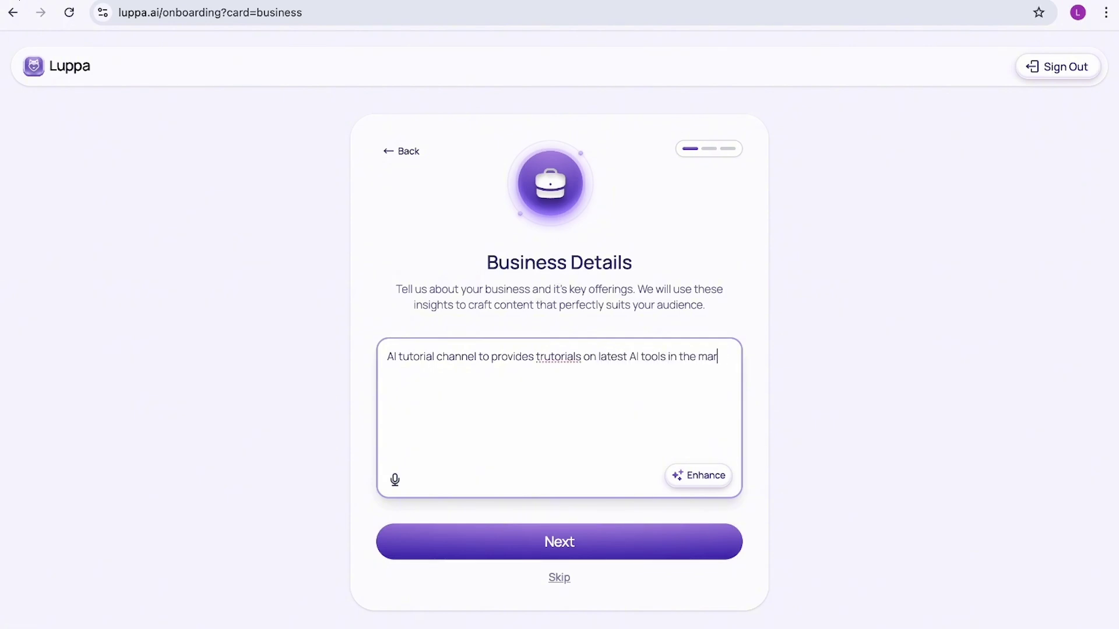
type("ket.")
Enhance the business description with AI, review the expanded text and continue to the audience details.
left_click(707, 483)
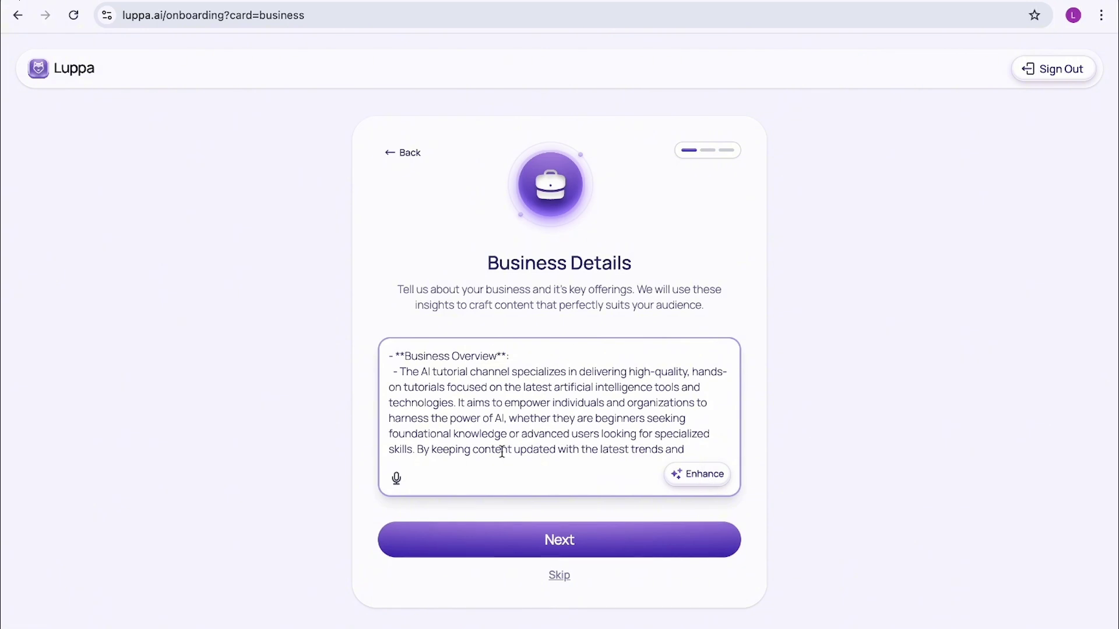
scroll(500, 431, "down", 4)
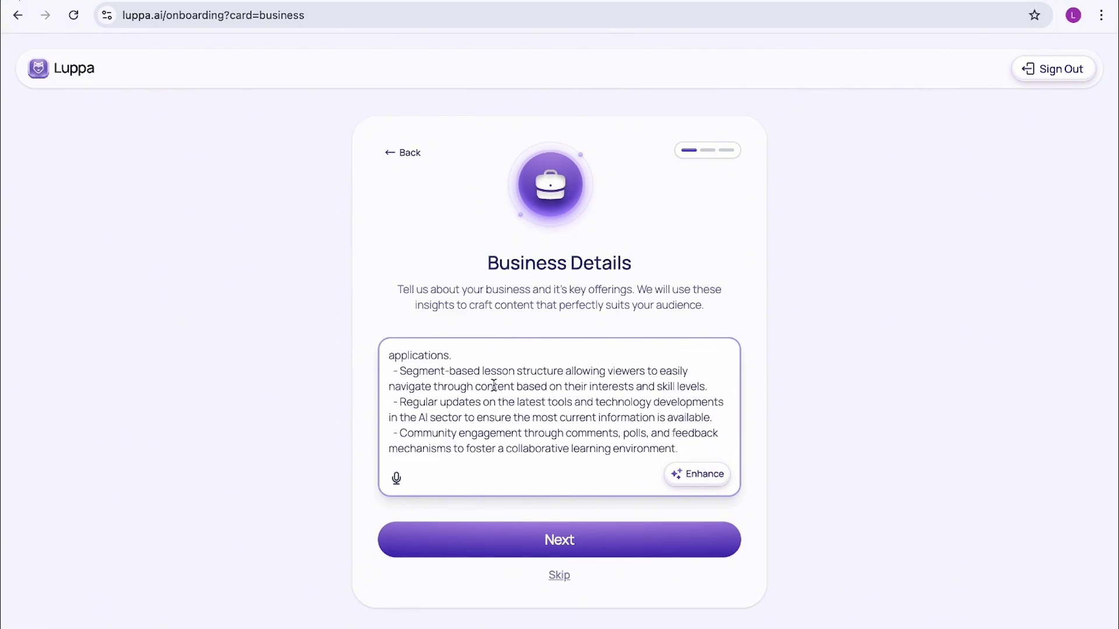
scroll(506, 460, "down", 5)
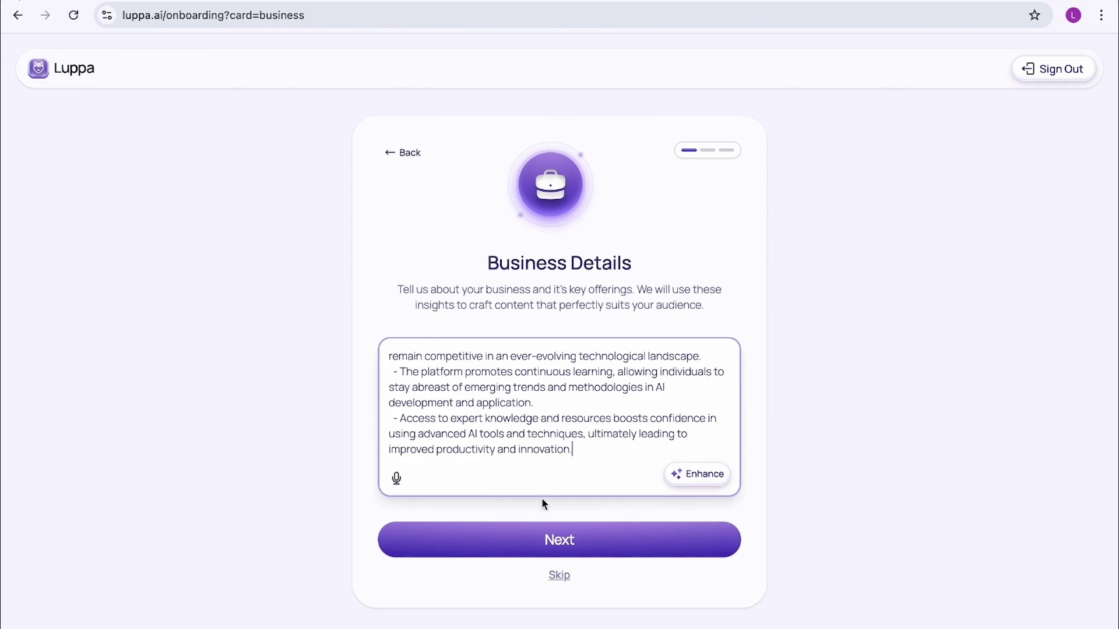
left_click(565, 541)
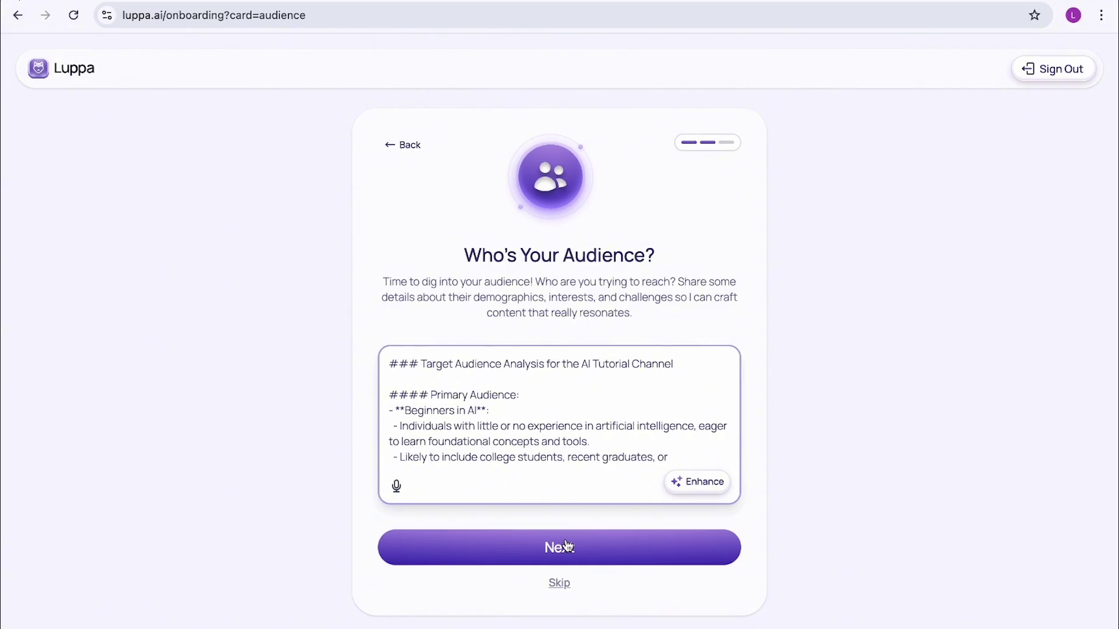
Review and accept the generated target audience analysis and brand voice, completing the personalization.
scroll(476, 417, "down", 1)
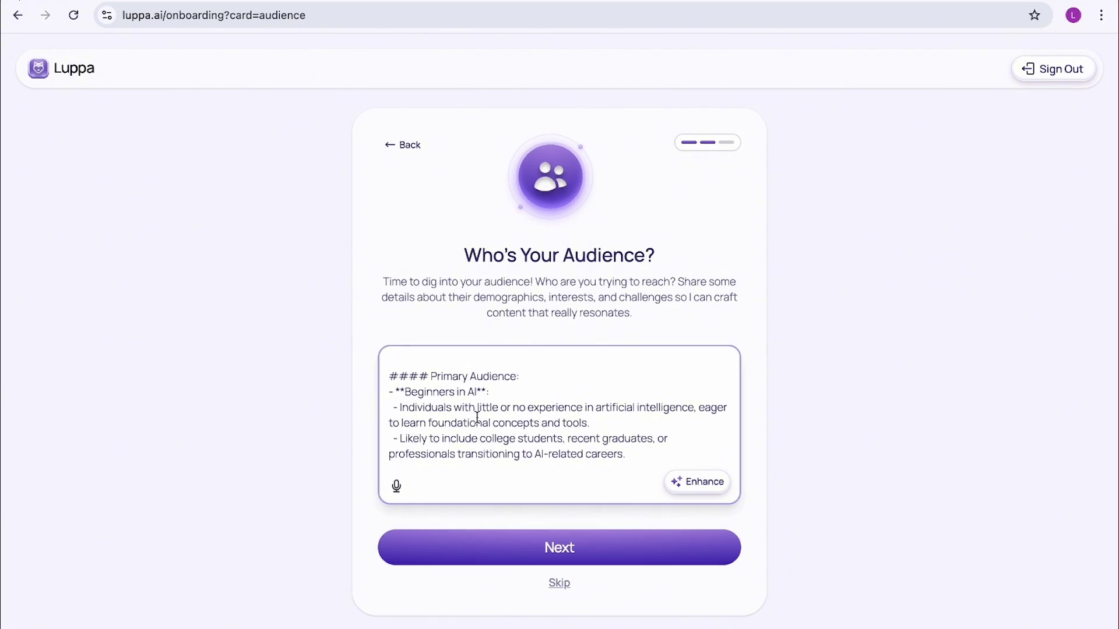
scroll(477, 418, "down", 1)
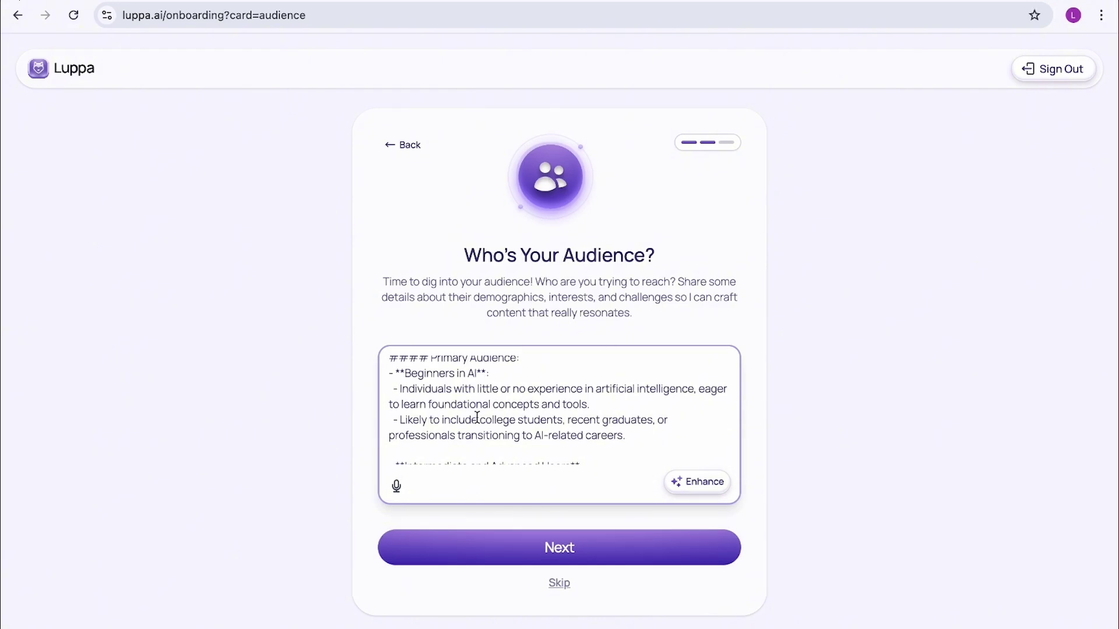
left_click(545, 555)
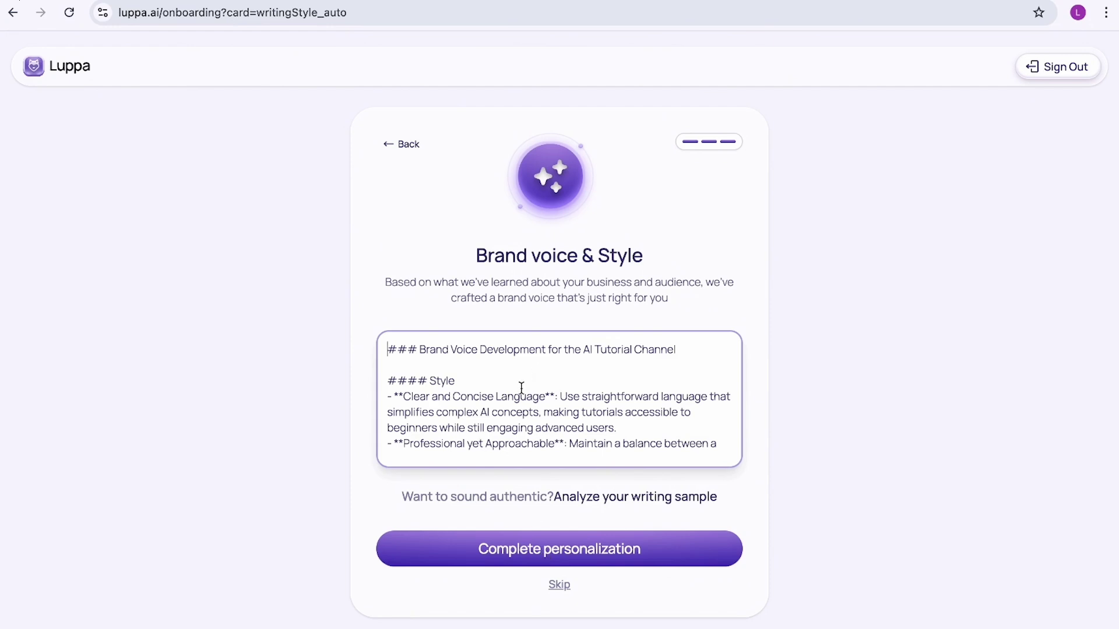
scroll(519, 390, "down", 6)
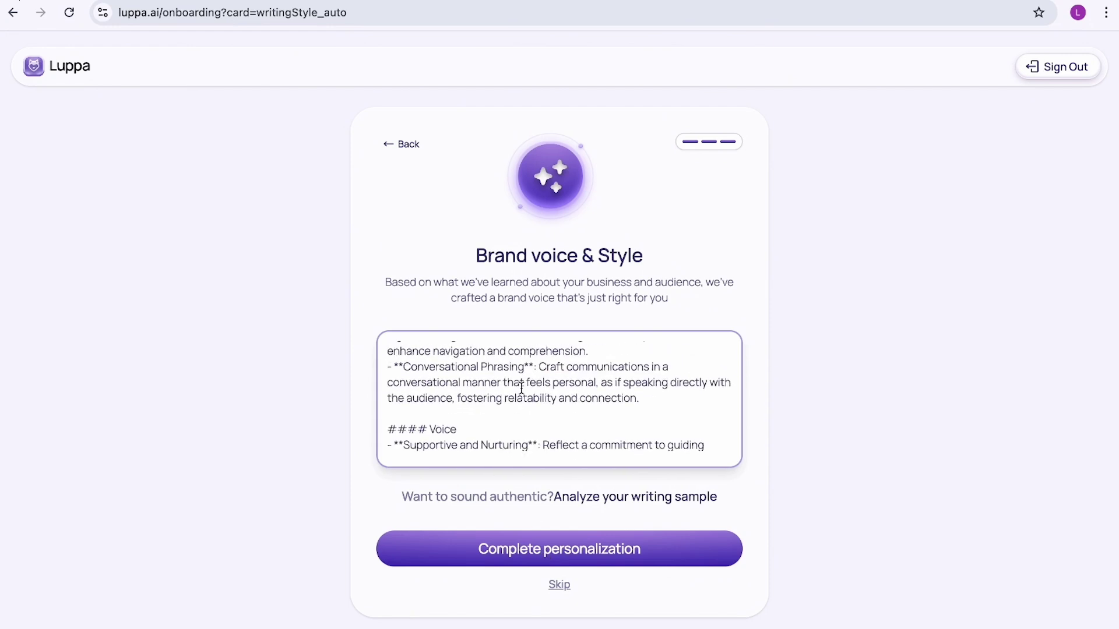
left_click(537, 555)
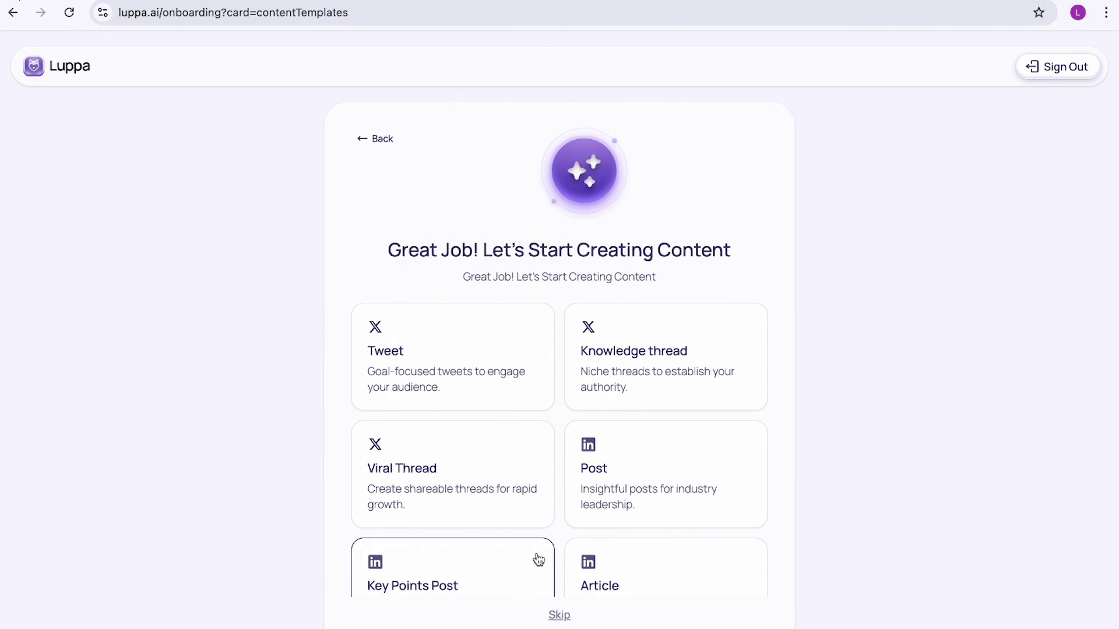
Look through the content templates and choose the LinkedIn Post template.
scroll(564, 378, "down", 3)
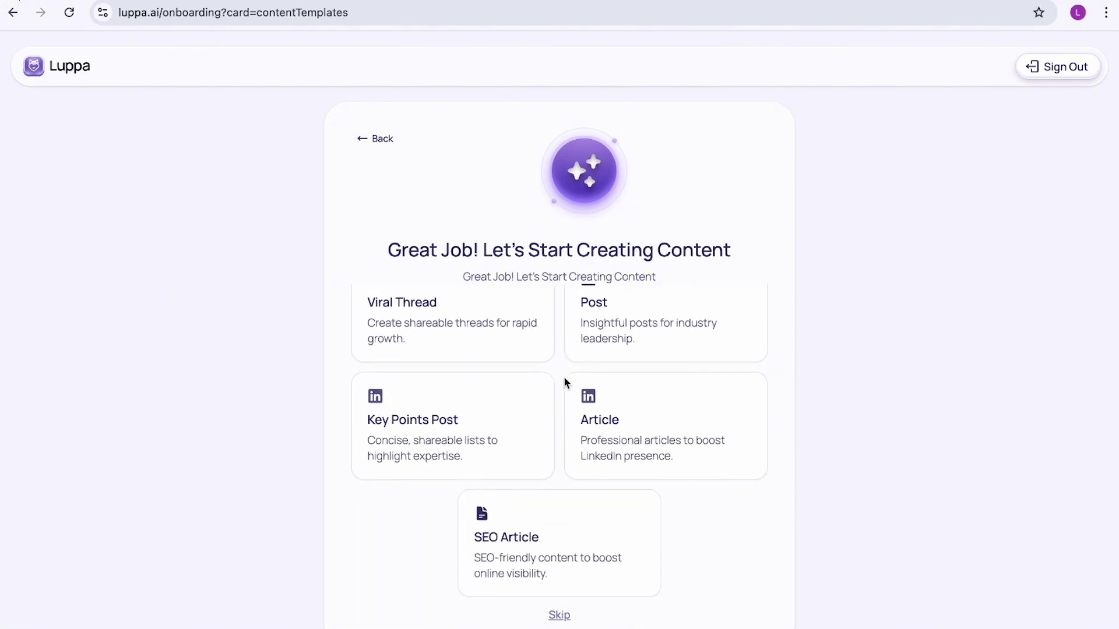
scroll(564, 379, "up", 2)
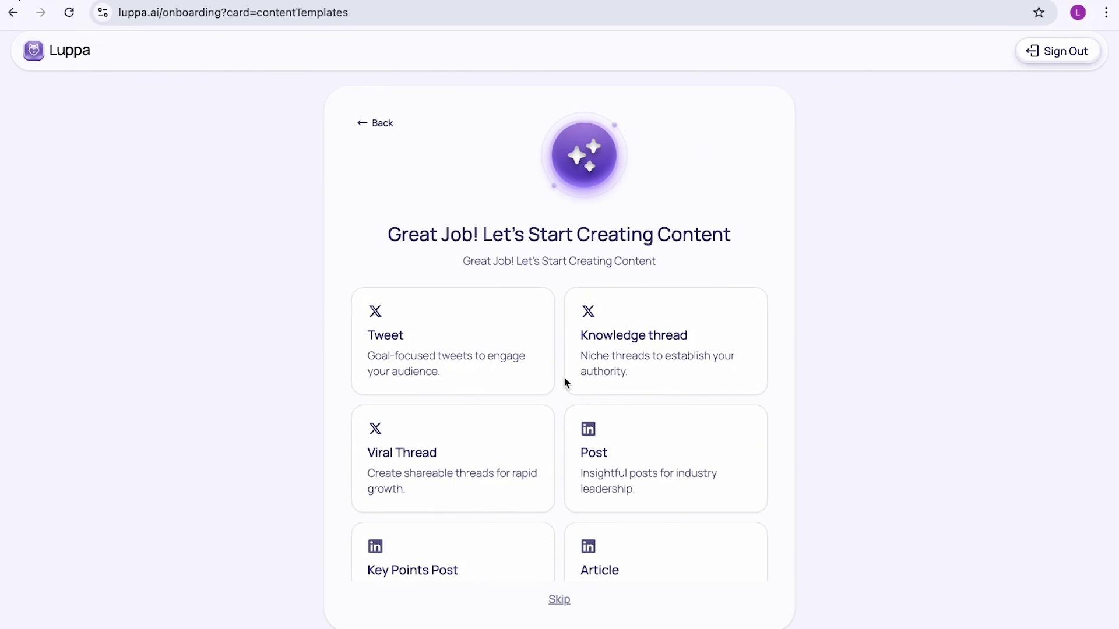
scroll(564, 379, "down", 3)
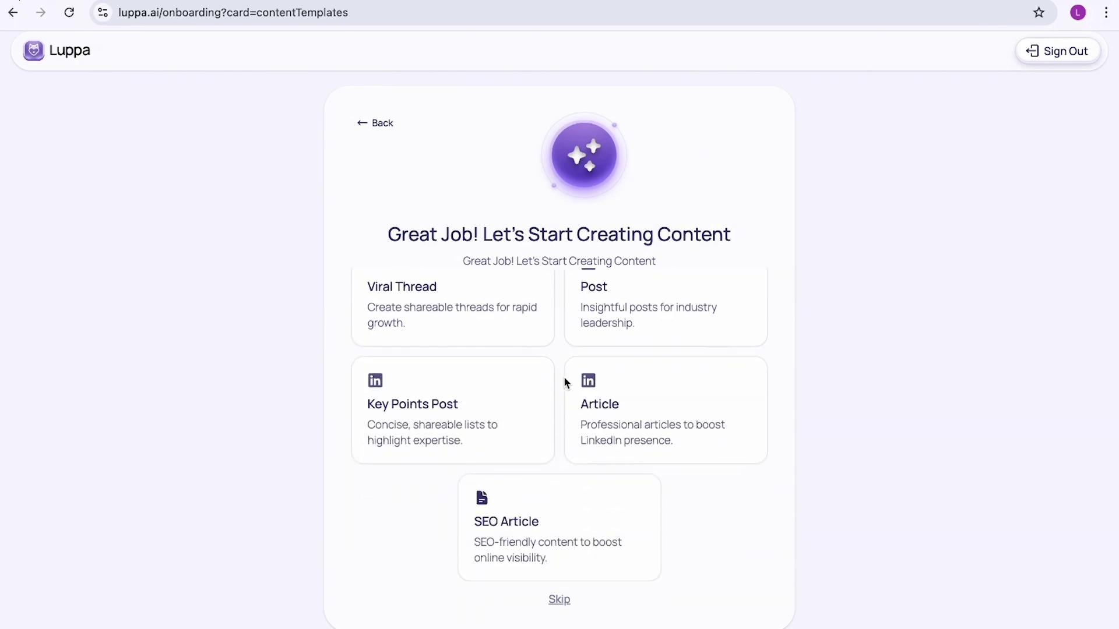
scroll(564, 382, "up", 2)
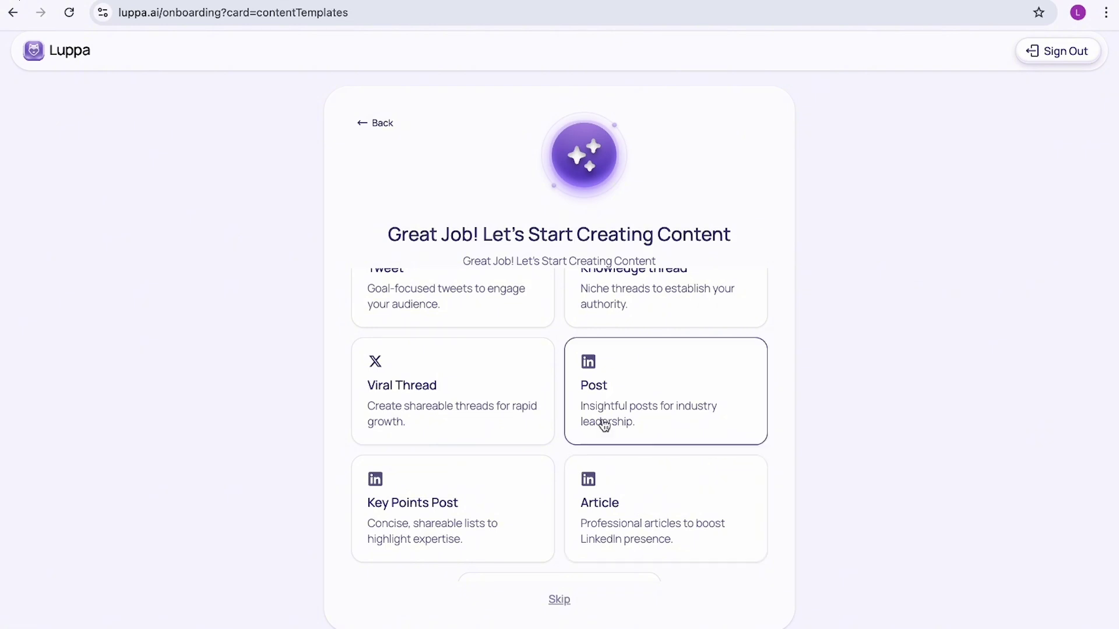
left_click(635, 409)
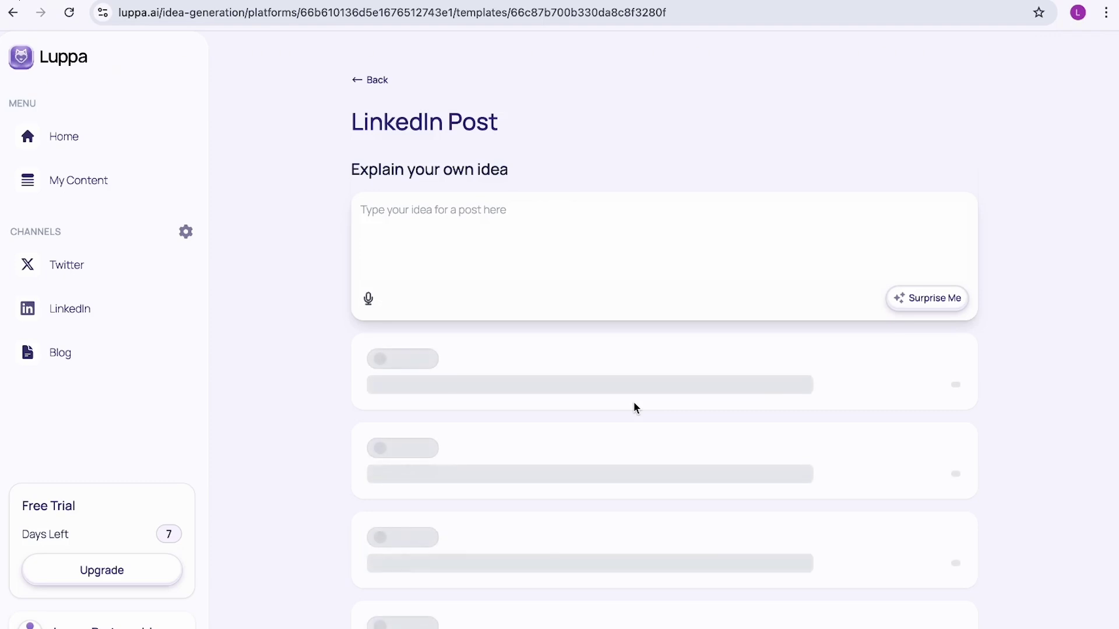
Try to generate a LinkedIn post from the idea "the importance of AI in business".
left_click(375, 220)
left_click(560, 242)
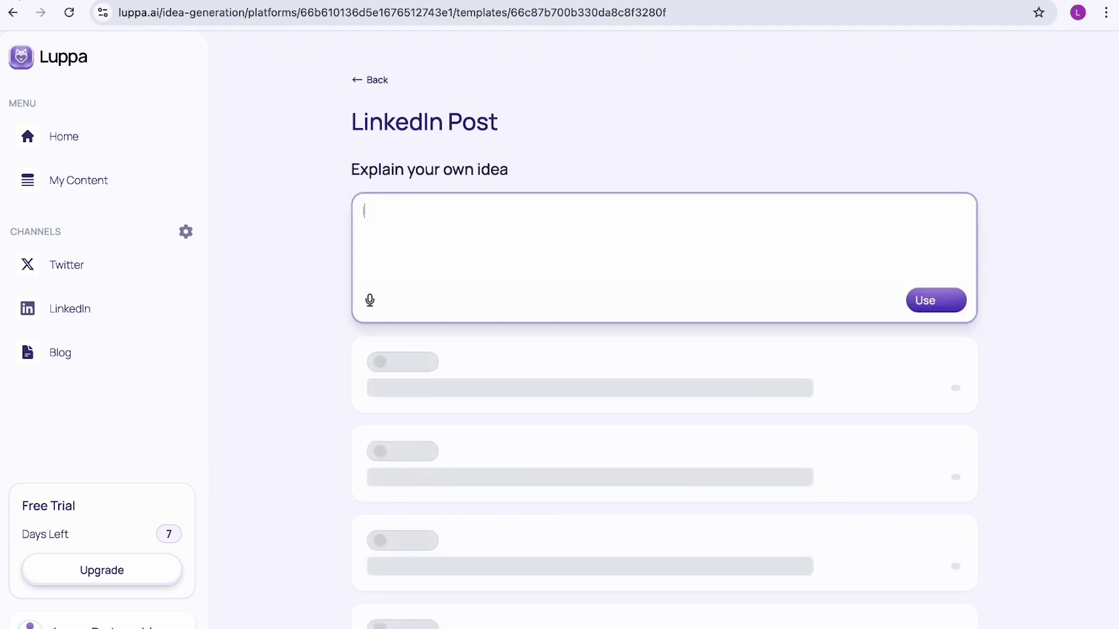
type("the importance of AI in")
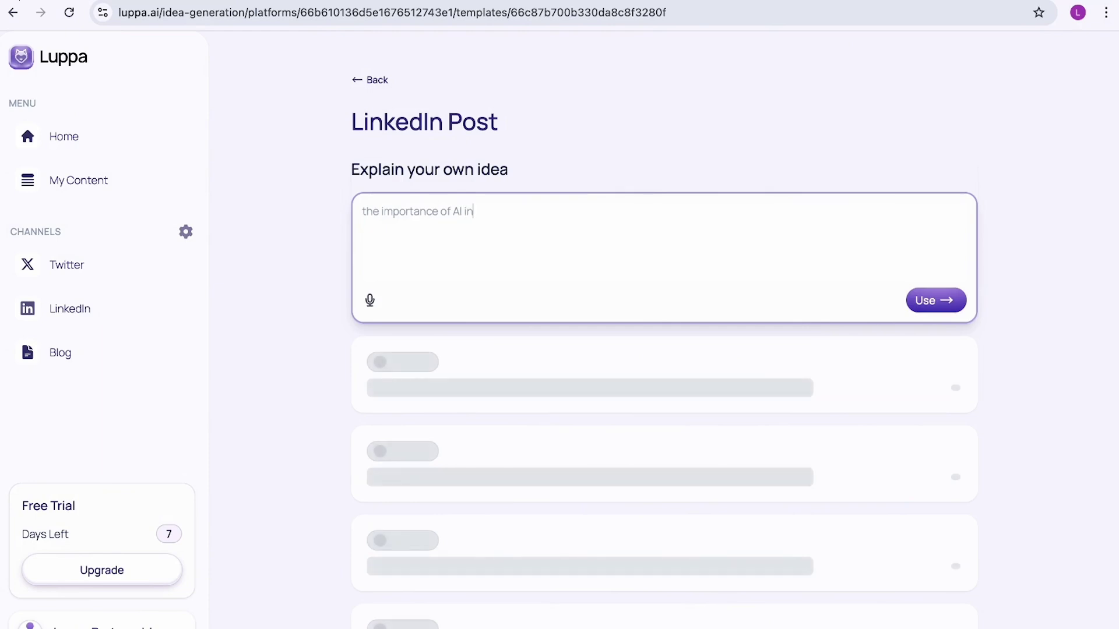
type(" business")
left_click(936, 300)
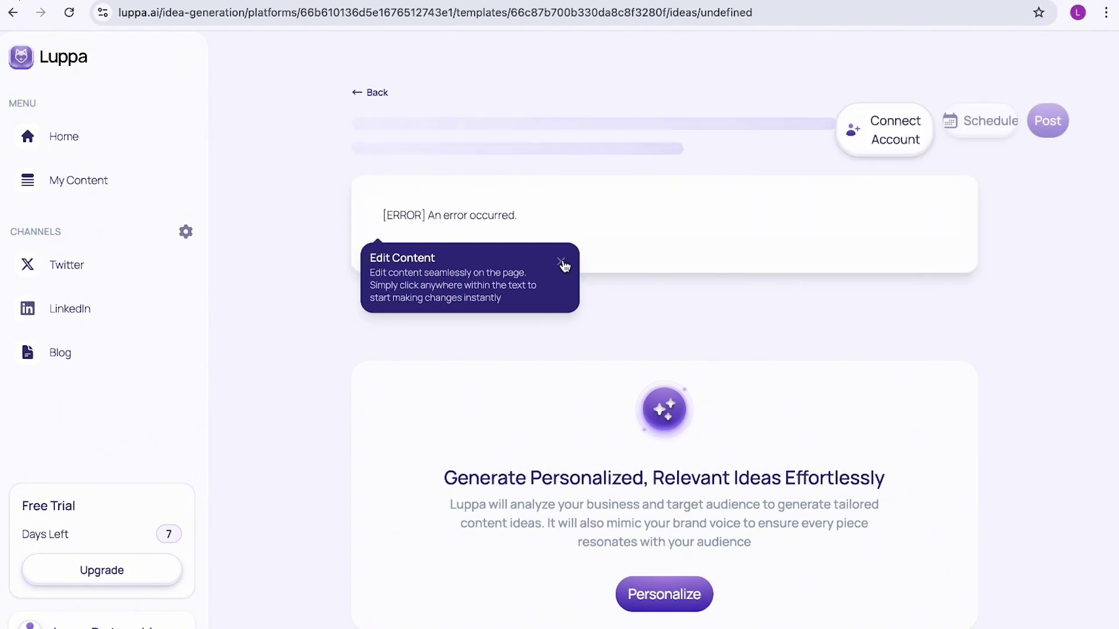
Dismiss the editing tip, retry the post generation and go back to the LinkedIn Post idea page.
left_click(563, 264)
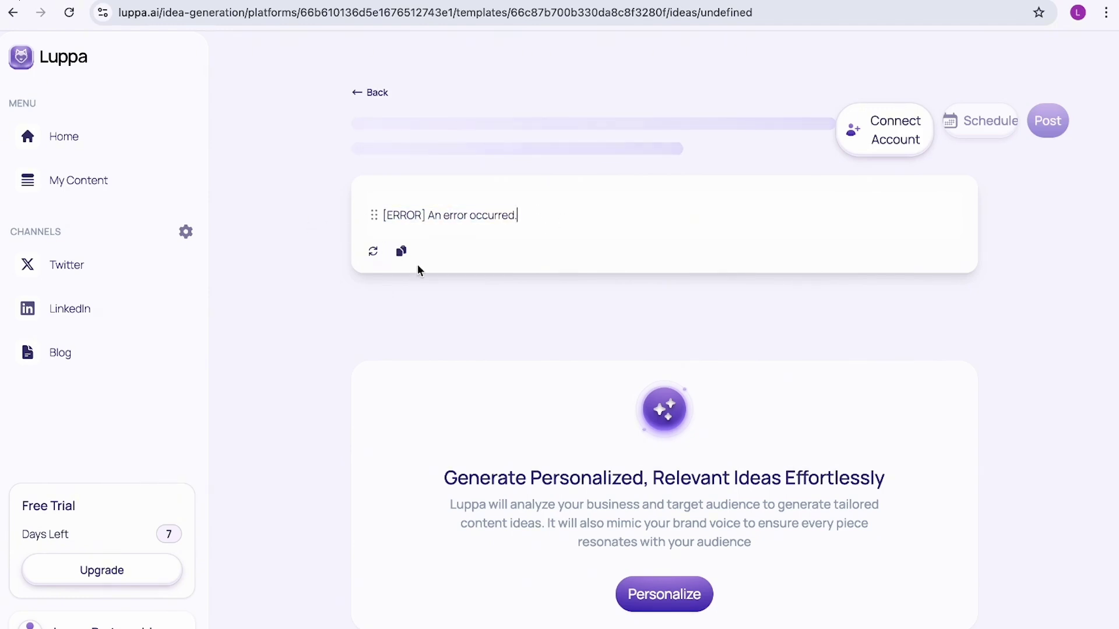
left_click(373, 251)
left_click(371, 92)
Generate a LinkedIn post from a new idea starting with "The impac" and dismiss the editing tip.
left_click(524, 226)
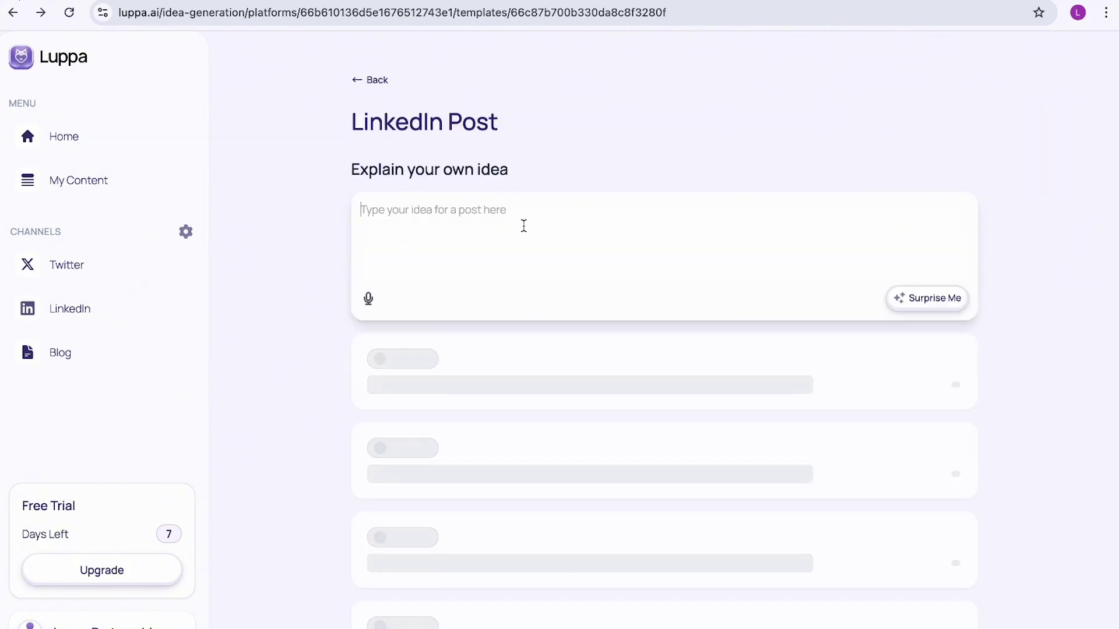
key("Caps_Lock")
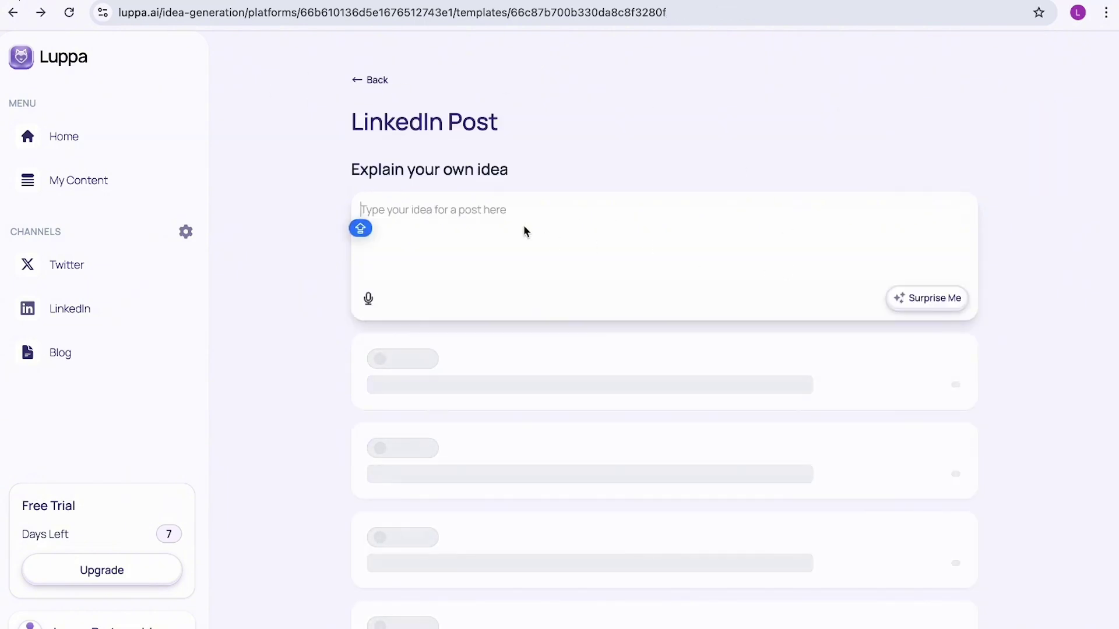
type("The im")
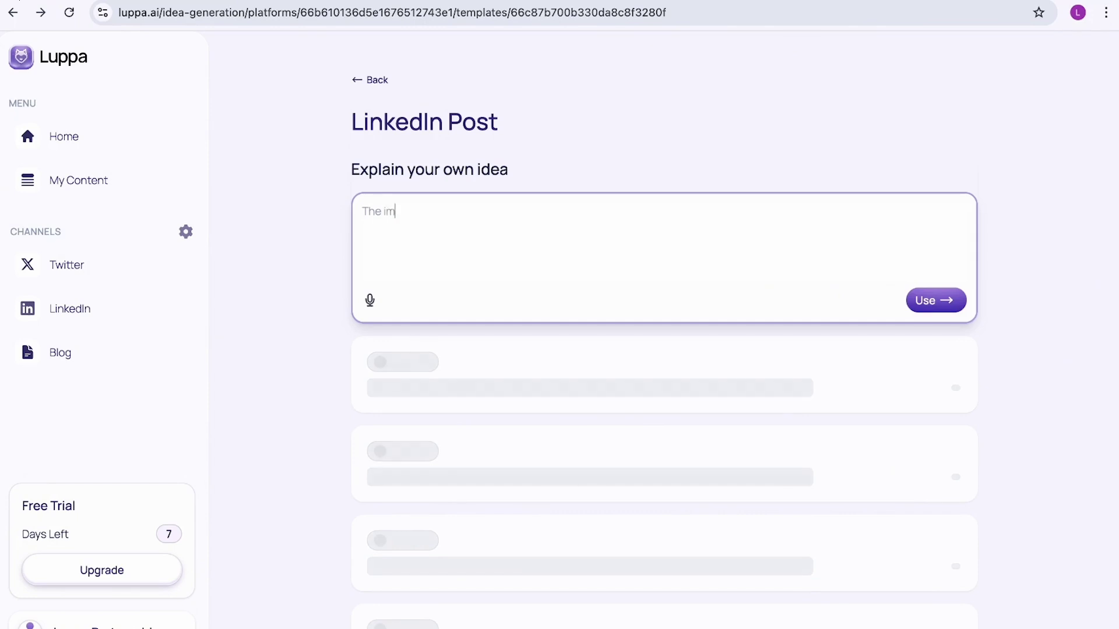
type("pac")
left_click(936, 300)
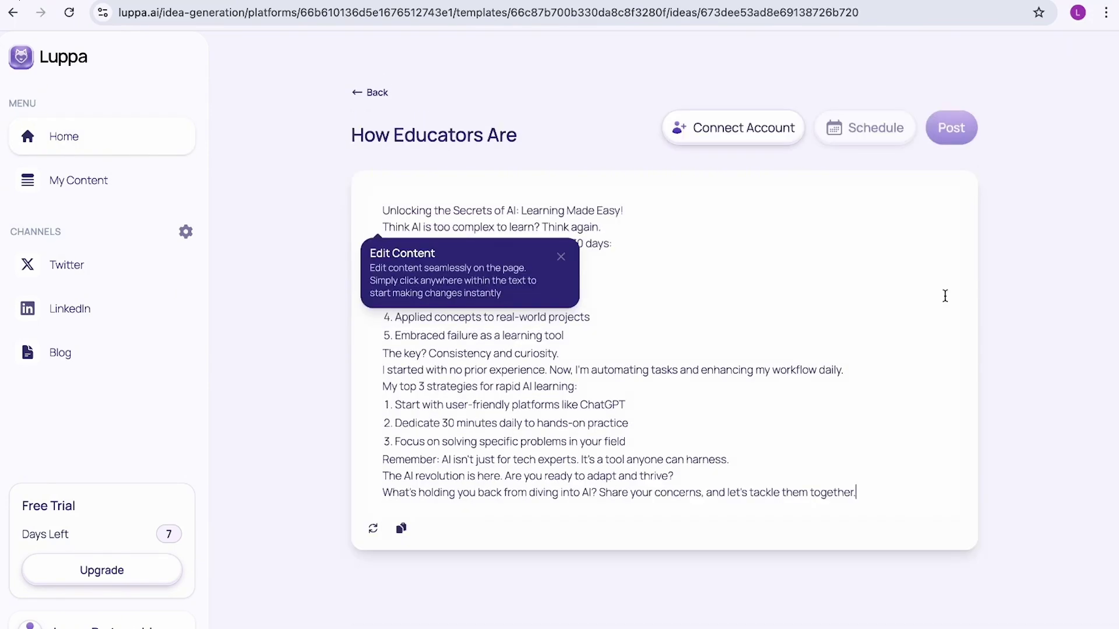
left_click(558, 282)
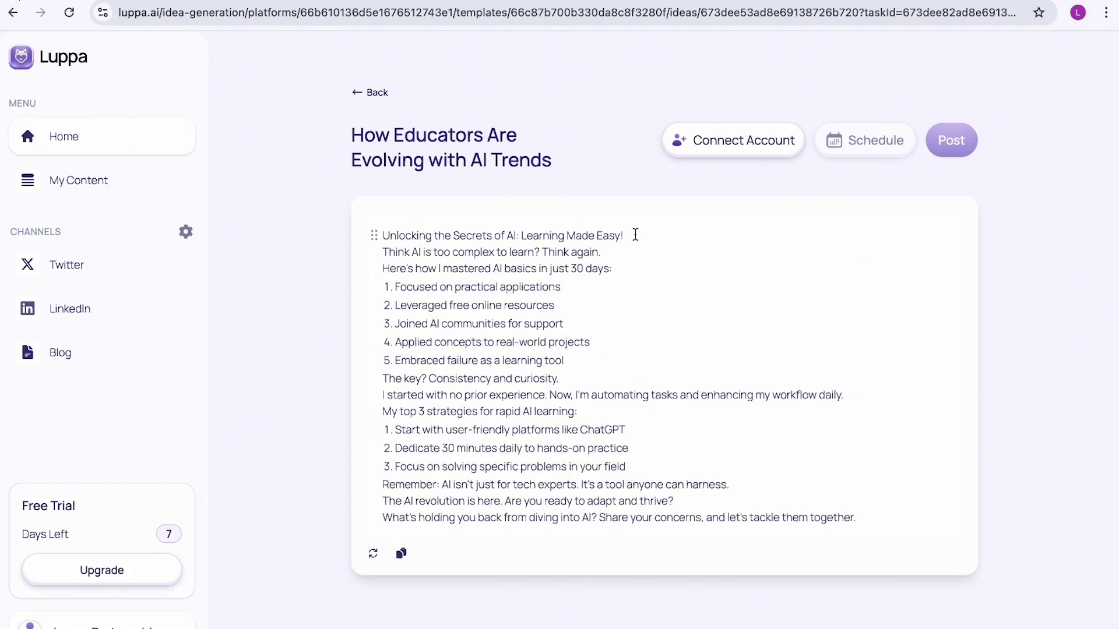
Examine the headline and the body text of the generated LinkedIn post.
left_click_drag(635, 235, 384, 228)
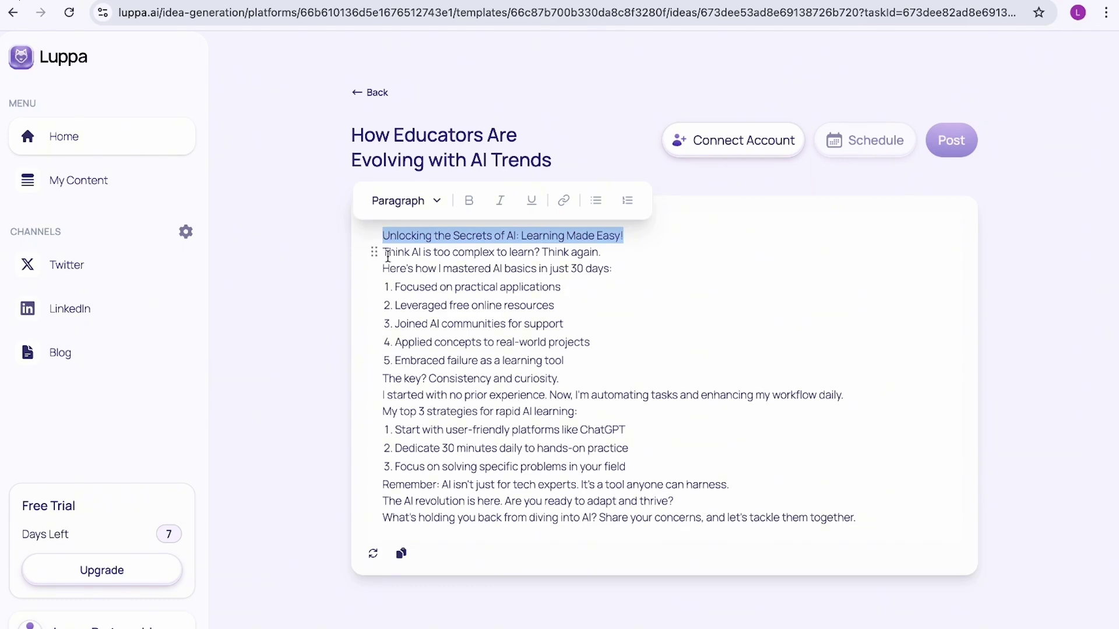
left_click_drag(388, 252, 629, 451)
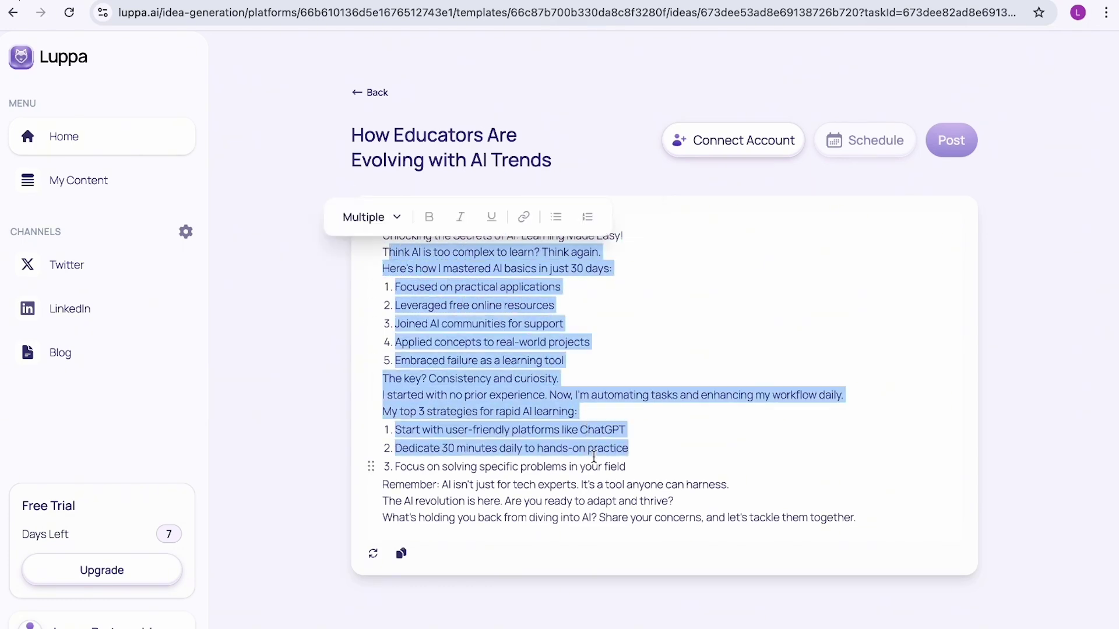
left_click(641, 239)
left_click_drag(614, 235, 348, 242)
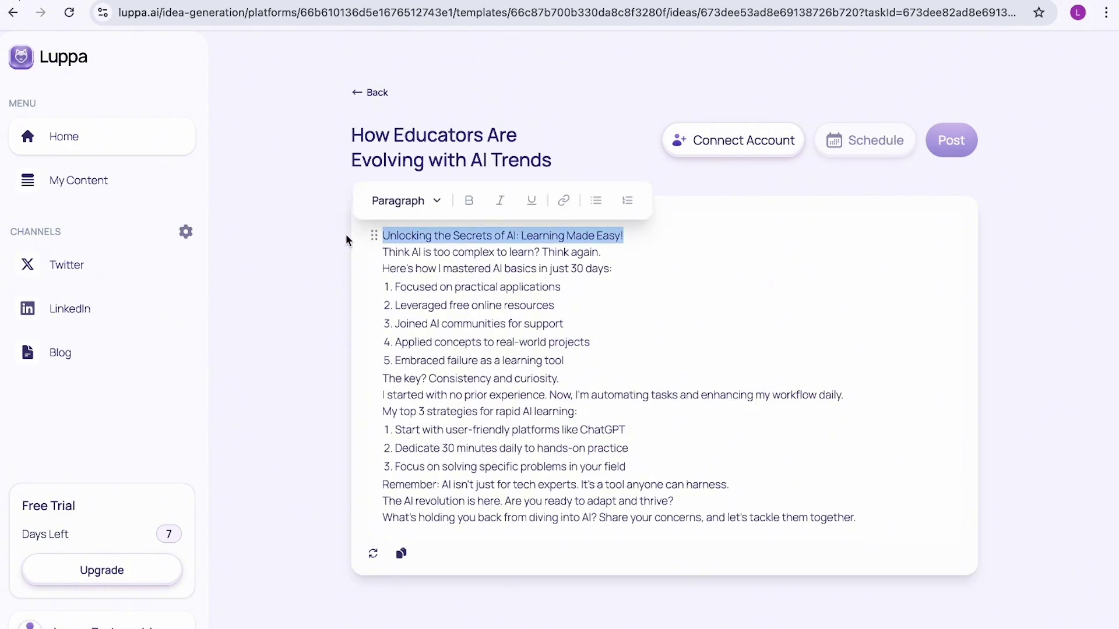
Leave the LinkedIn post and start a new SEO Article in the Blog channel.
left_click(368, 91)
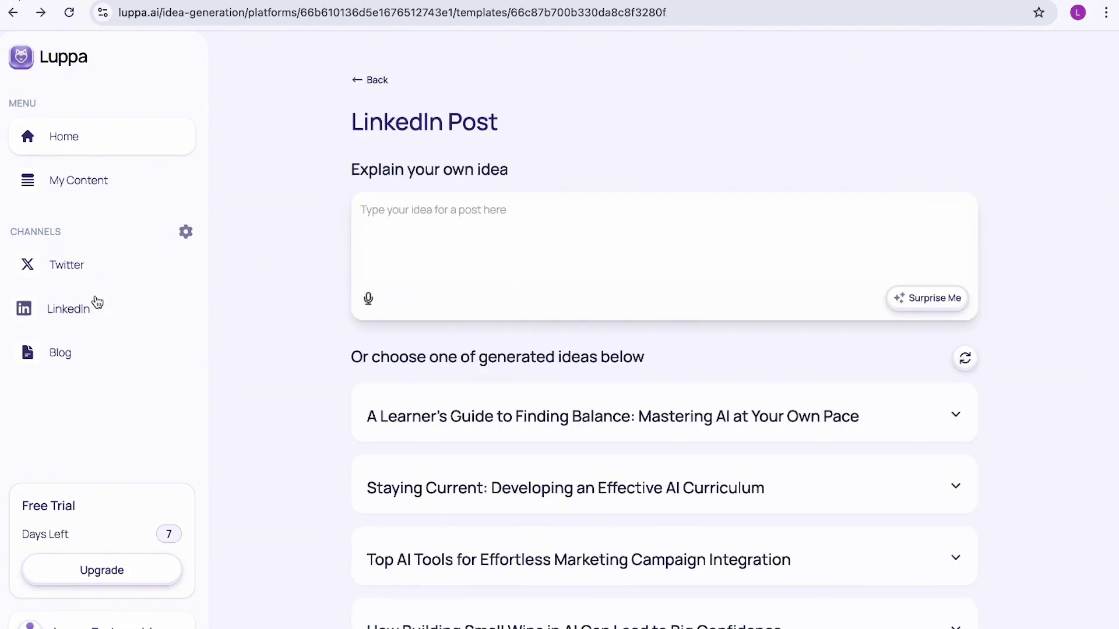
left_click(63, 354)
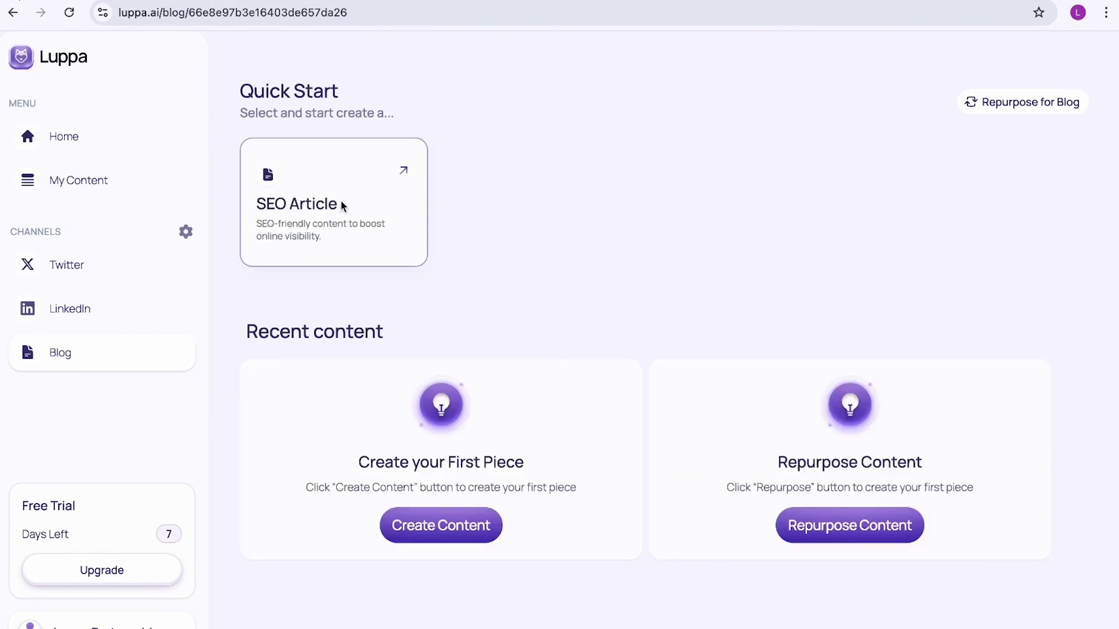
left_click(343, 207)
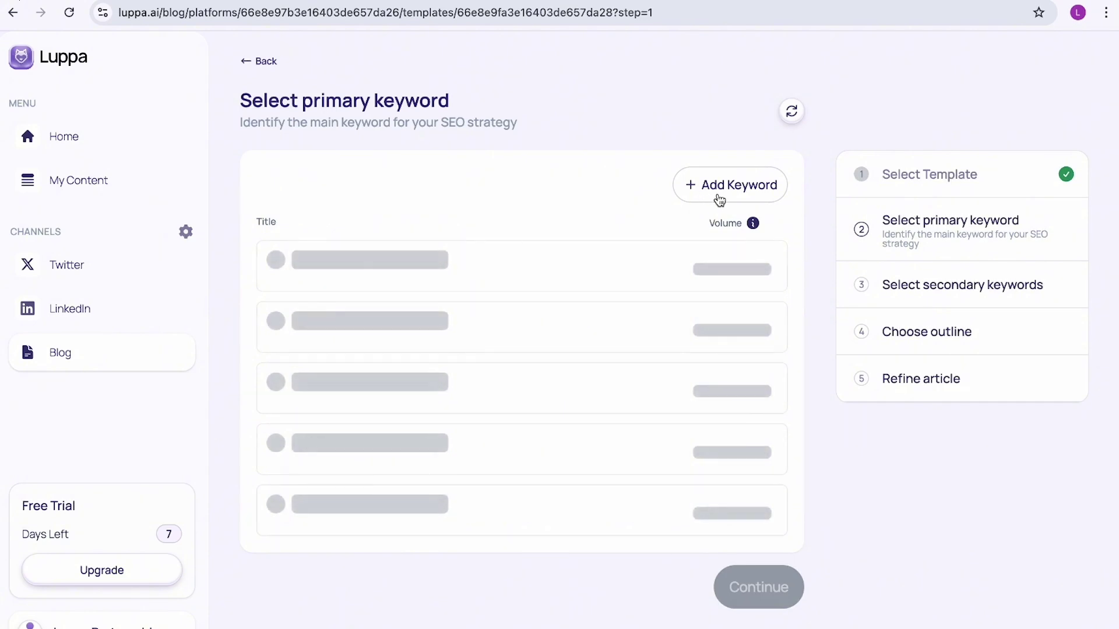
Try to add "AI Tutorials" as a custom primary keyword for the article.
left_click(731, 200)
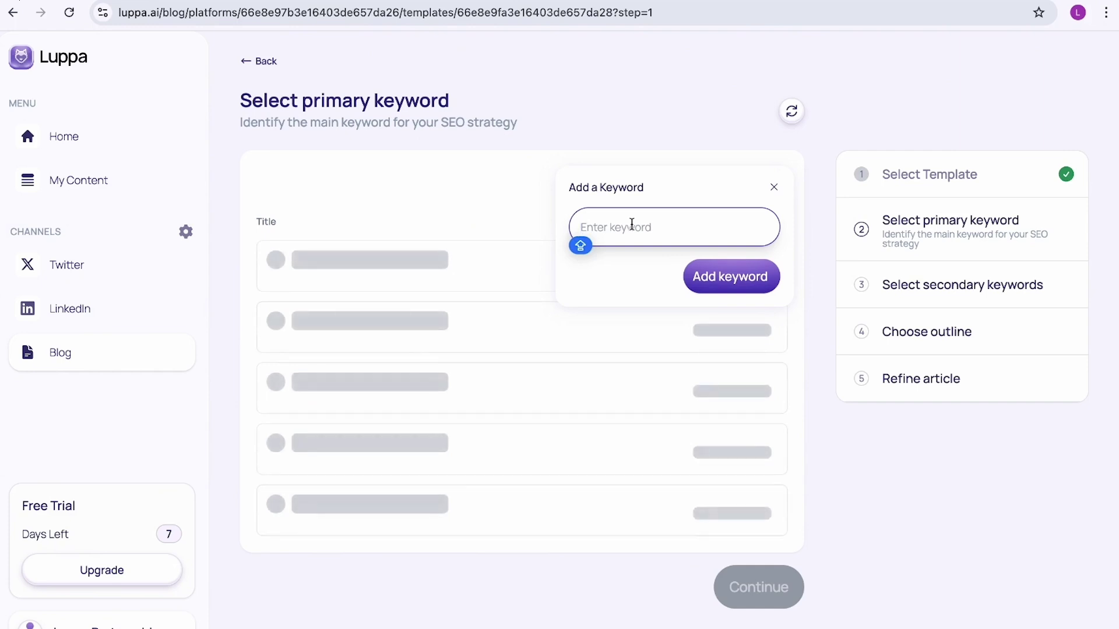
type("AI T")
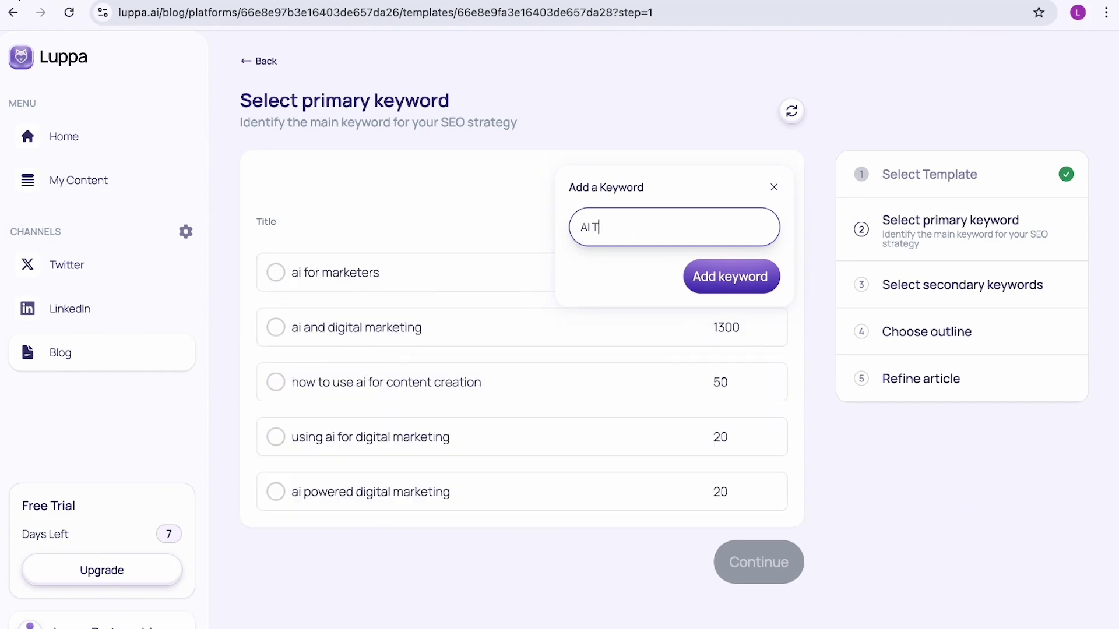
type("utorials")
left_click(695, 270)
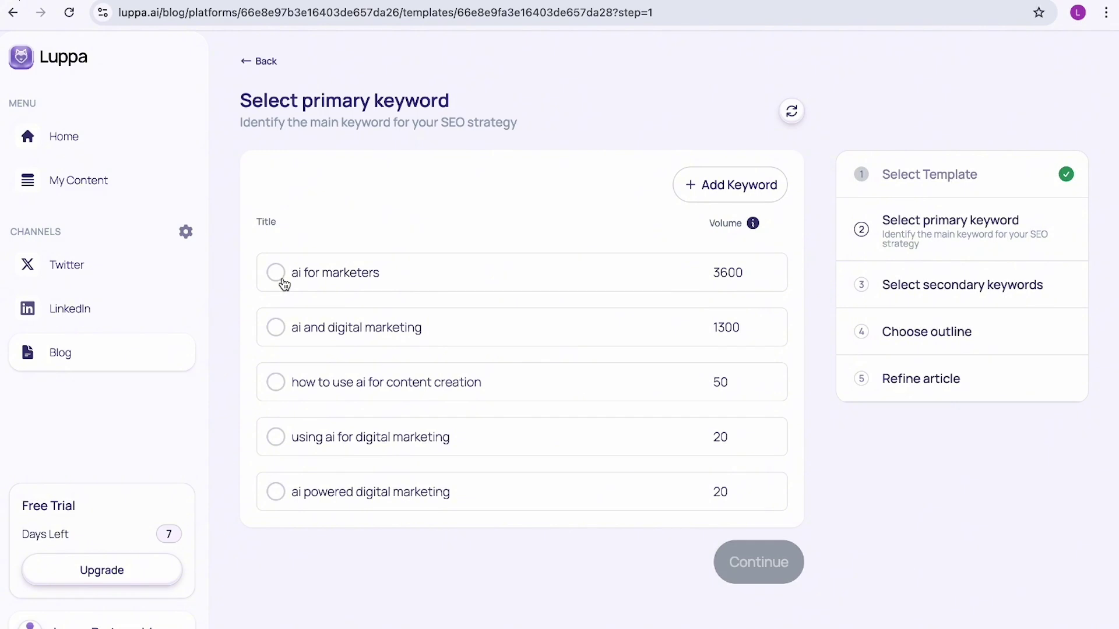
Choose "ai for marketers" as the article's primary keyword and continue to the secondary keywords.
left_click(281, 281)
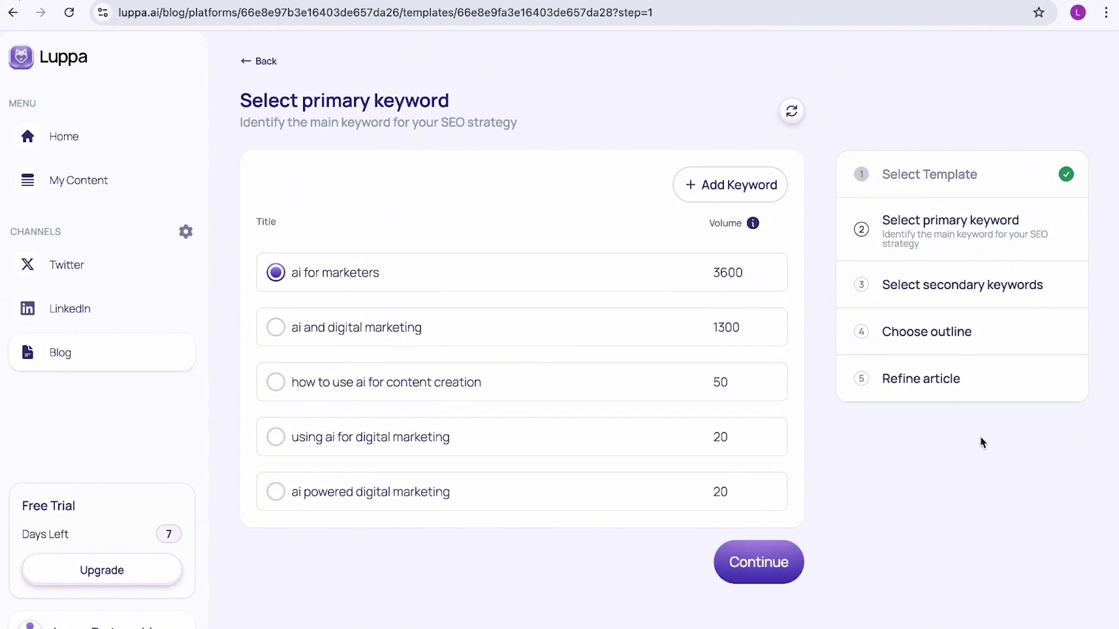
left_click(772, 561)
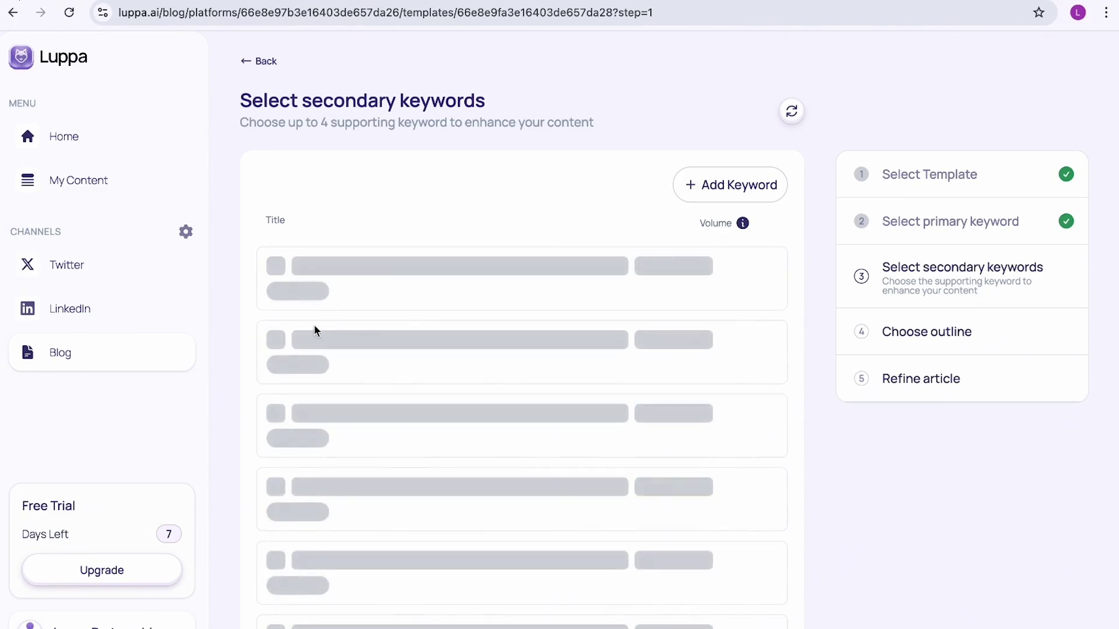
Try to add "AI for business owner" as a custom secondary keyword and close the keyword entry.
left_click(714, 180)
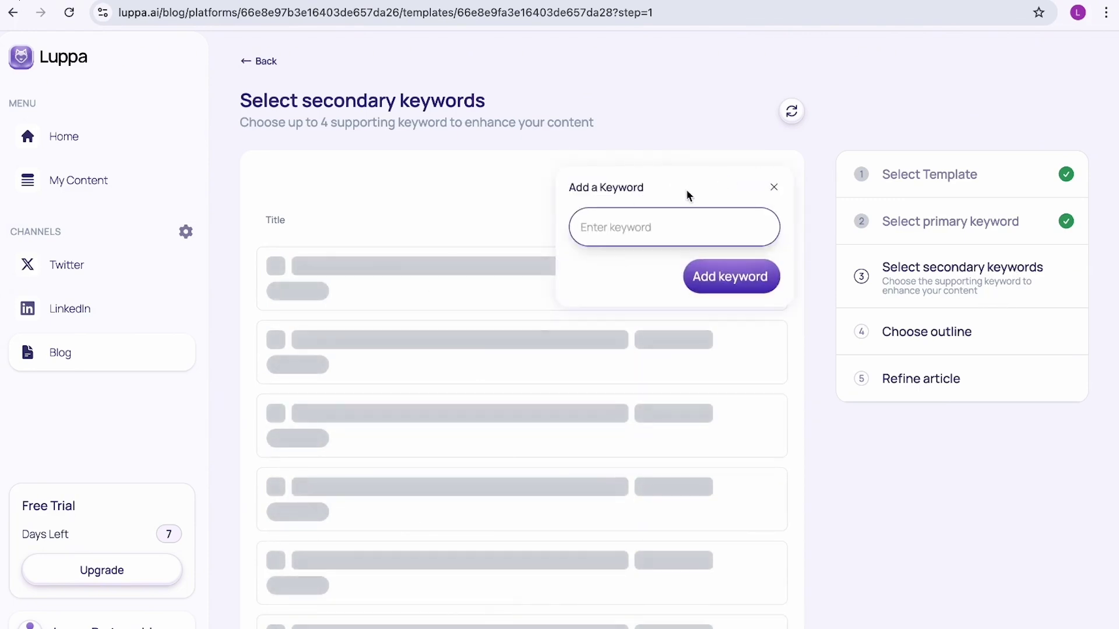
type("AI f")
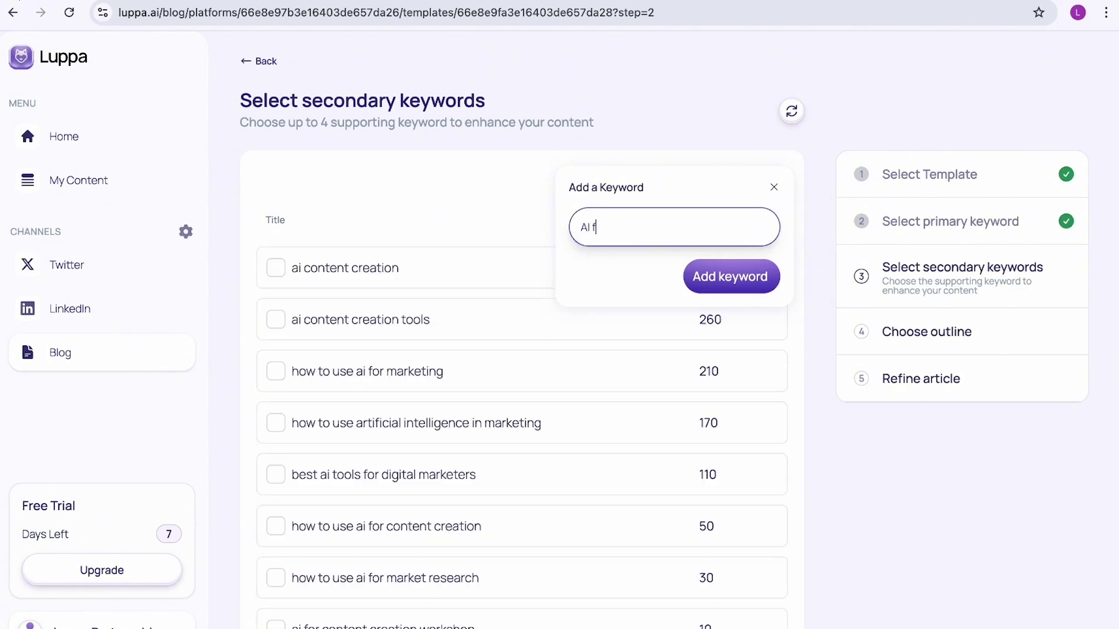
type("or bur")
key("BackSpace")
type("siness owner")
left_click(774, 187)
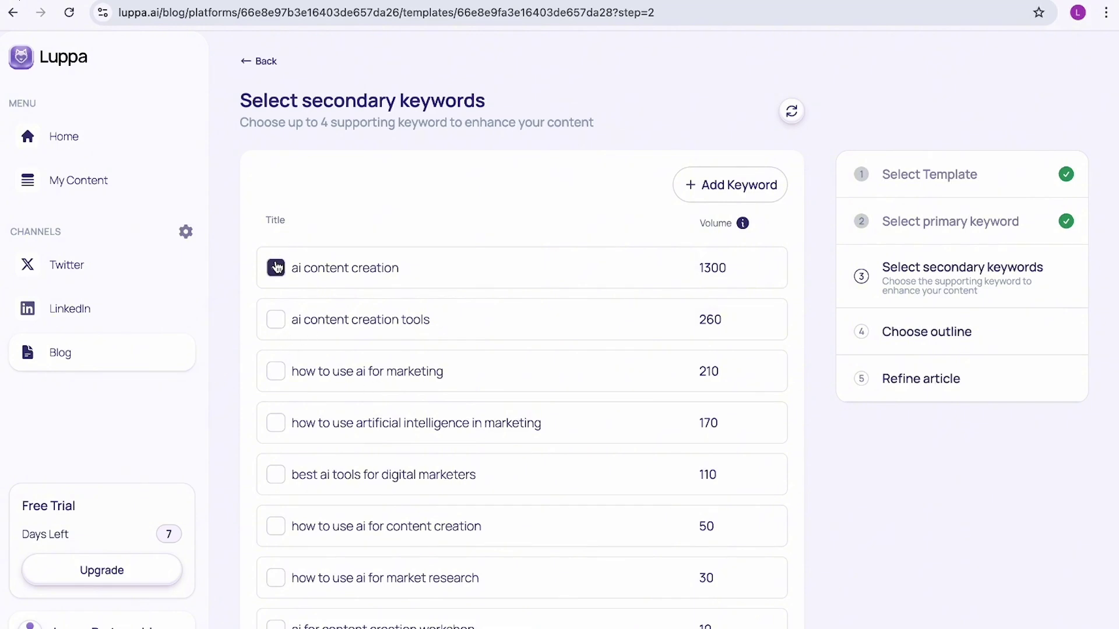
Select "ai content creation tools" as the only secondary keyword and continue to the outline selection.
left_click(276, 321)
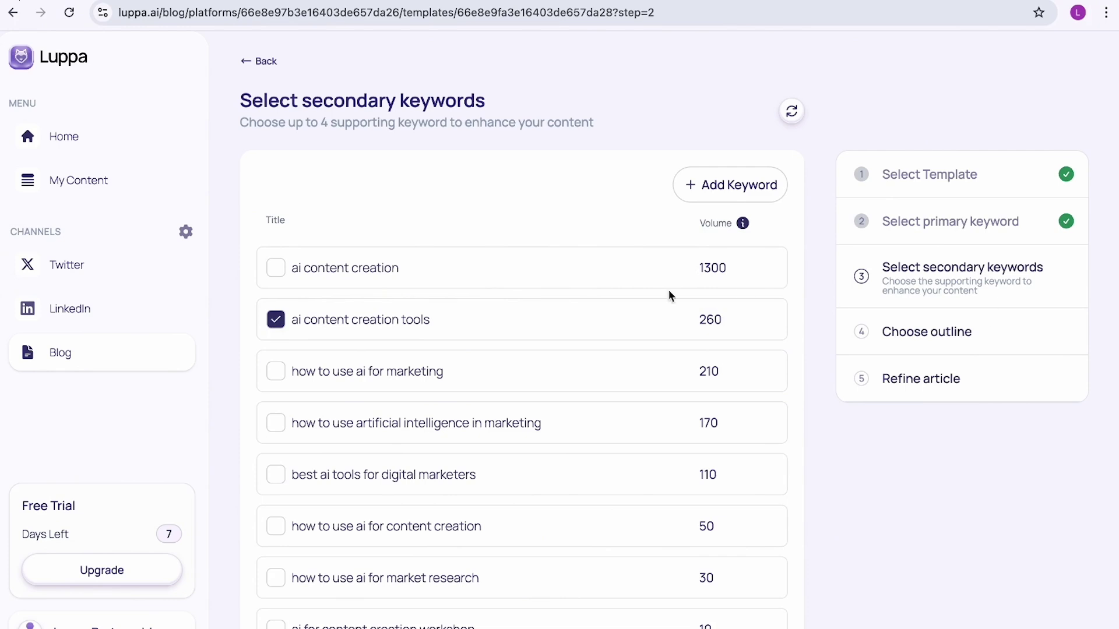
scroll(664, 490, "down", 1)
scroll(797, 582, "down", 1)
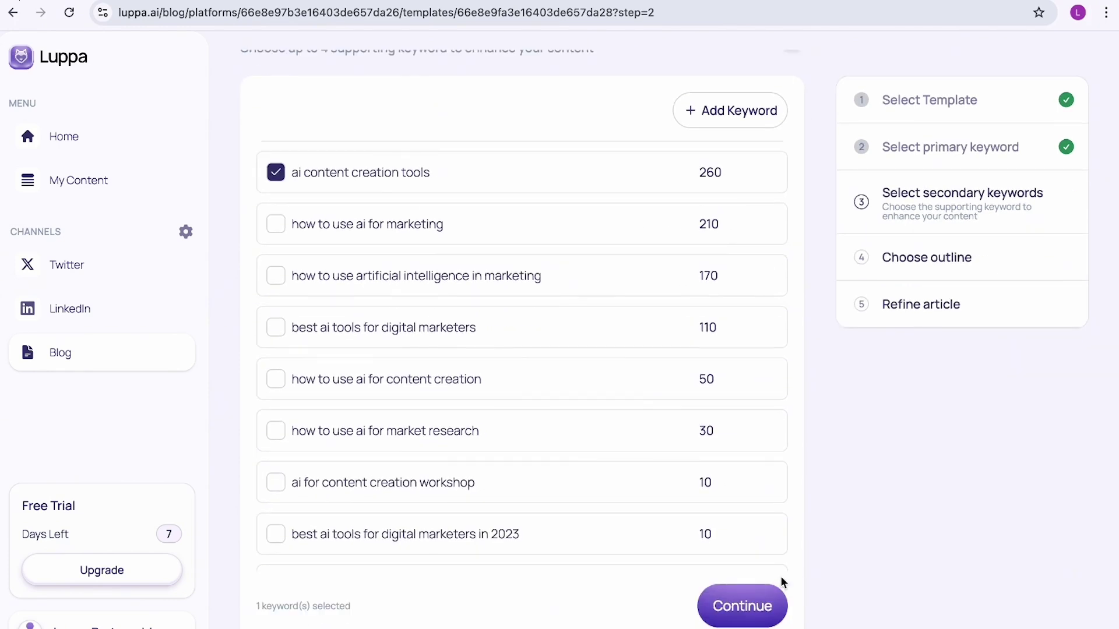
left_click(731, 619)
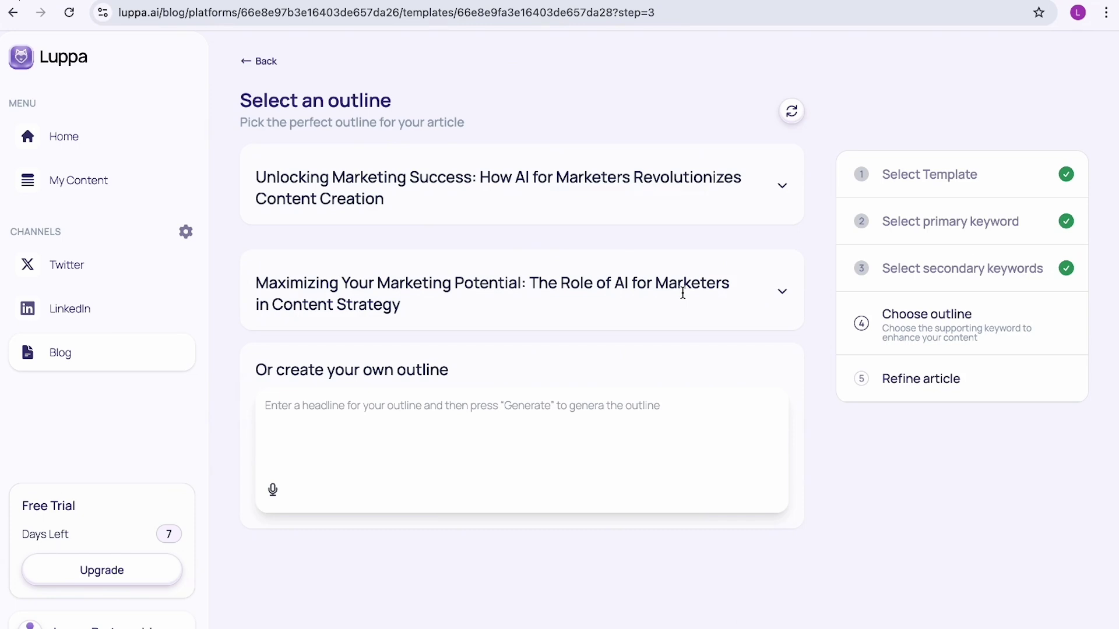
Generate the article from the outline "Maximizing Your Marketing Potential: The Role of AI for Marketers in Content Strategy" and read through its text.
left_click(779, 291)
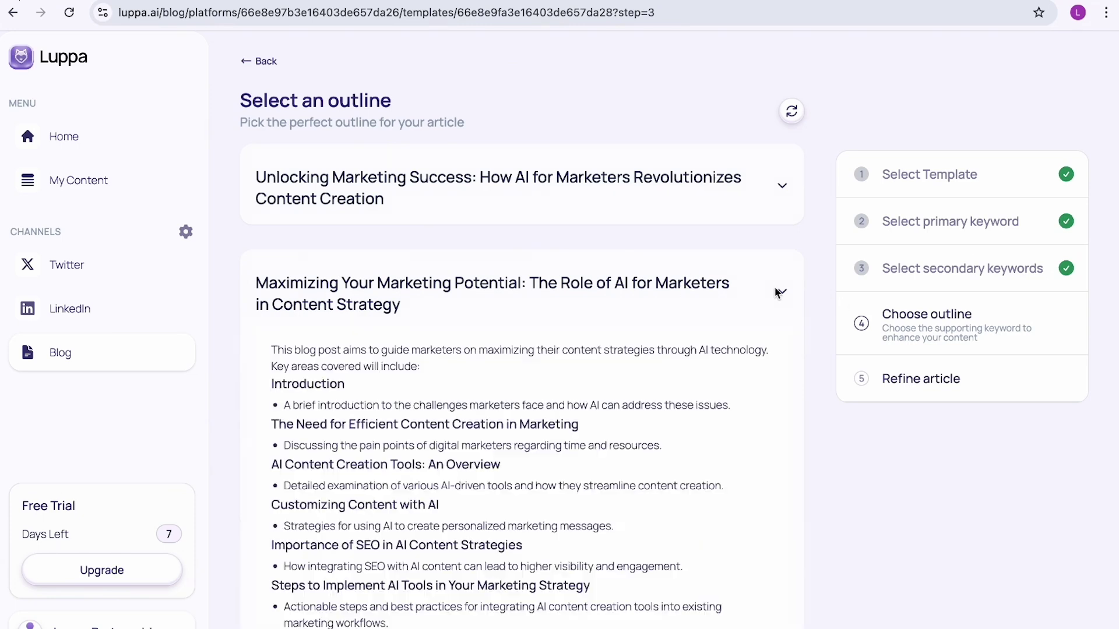
scroll(581, 484, "down", 3)
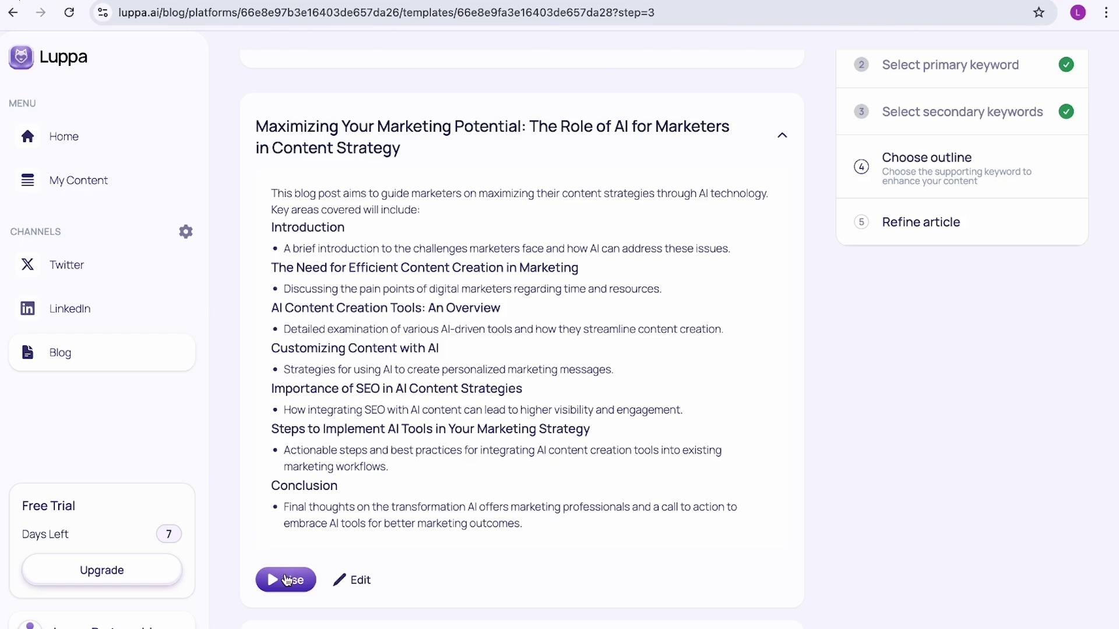
left_click(286, 580)
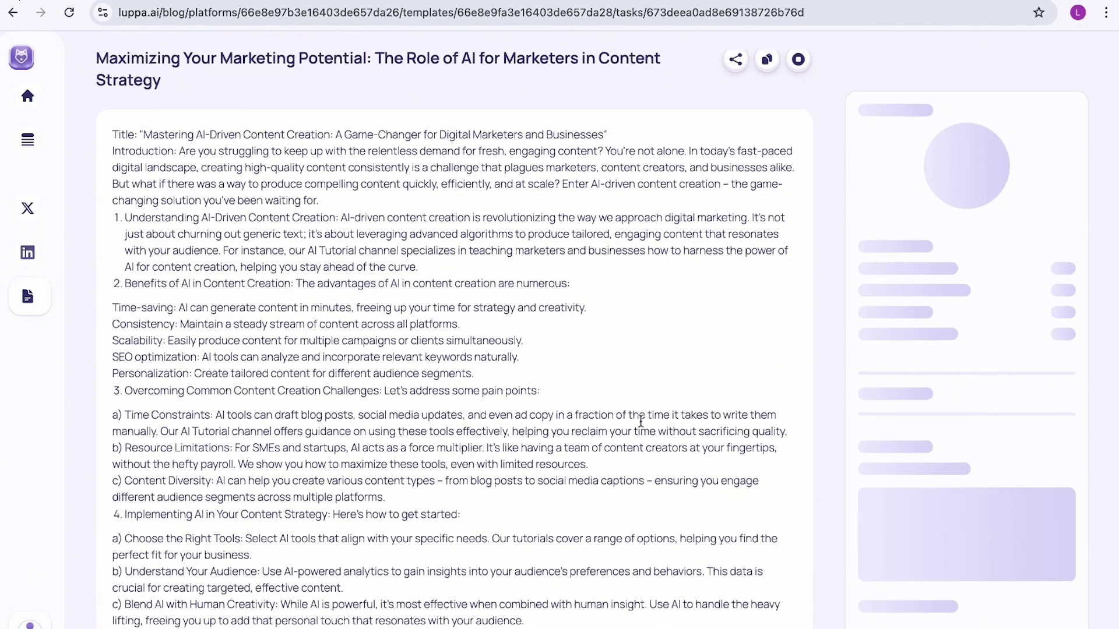
scroll(641, 427, "down", 2)
scroll(642, 427, "down", 3)
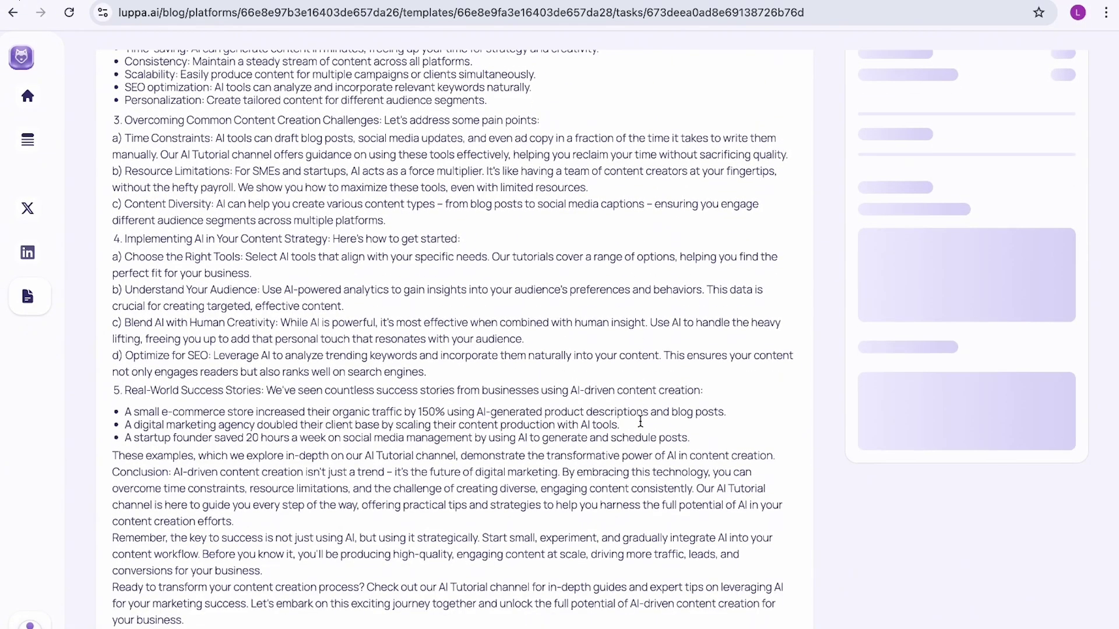
scroll(640, 420, "up", 5)
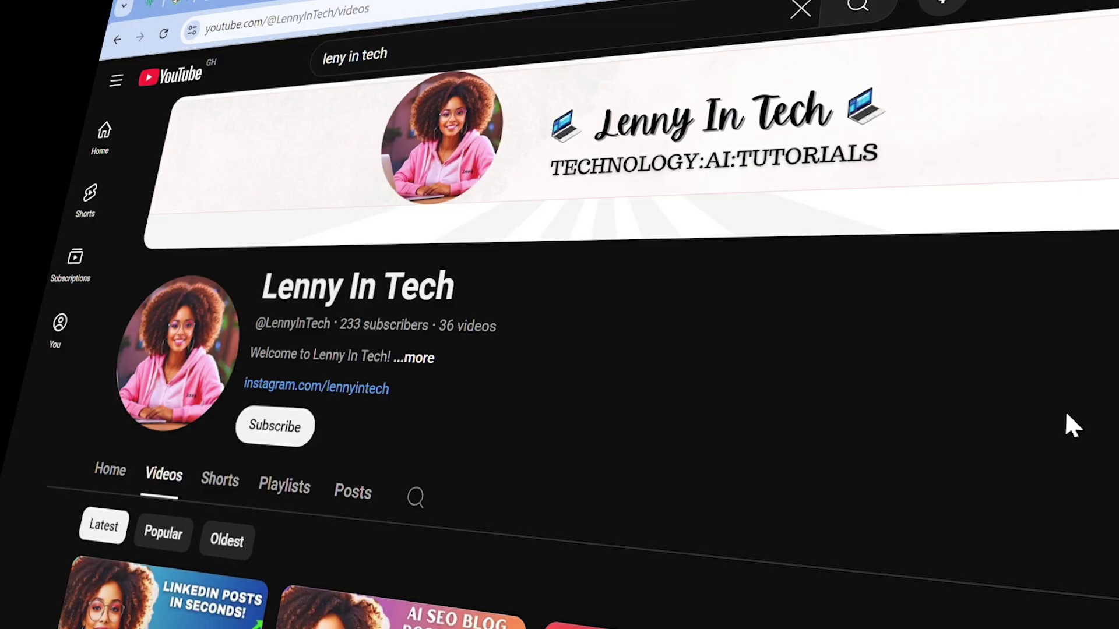
scroll(1071, 425, "down", 5)
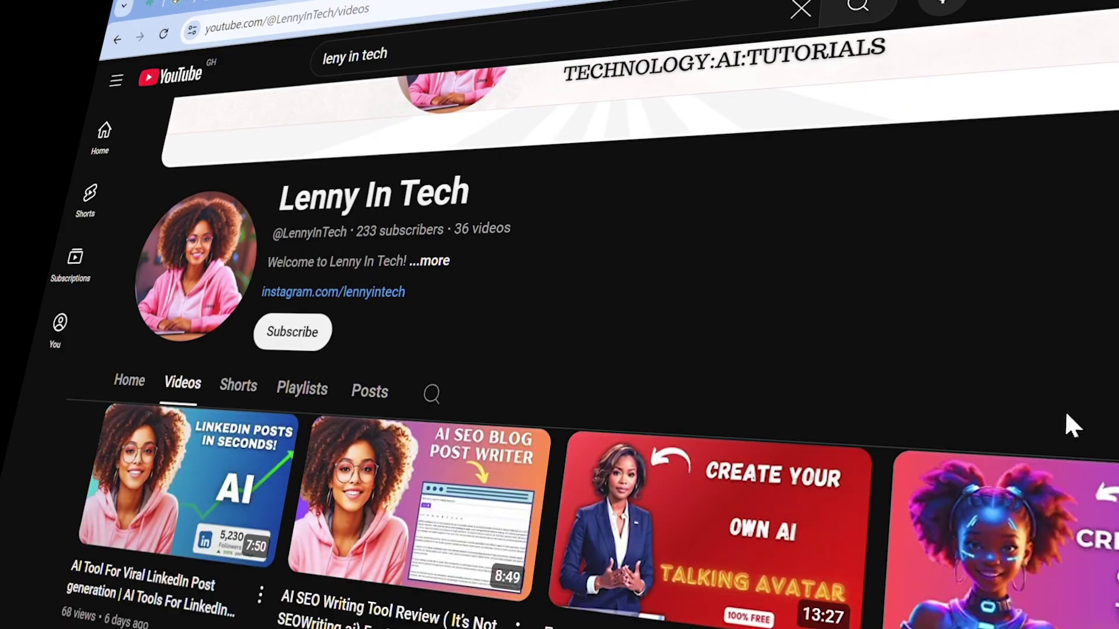
scroll(1078, 428, "down", 3)
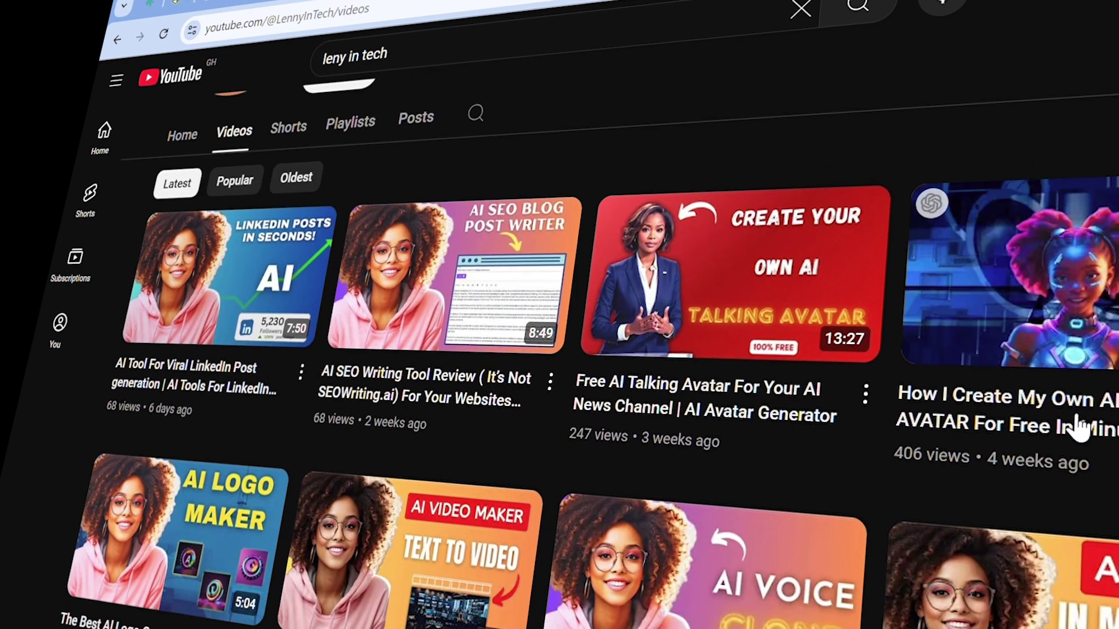
scroll(1078, 428, "down", 3)
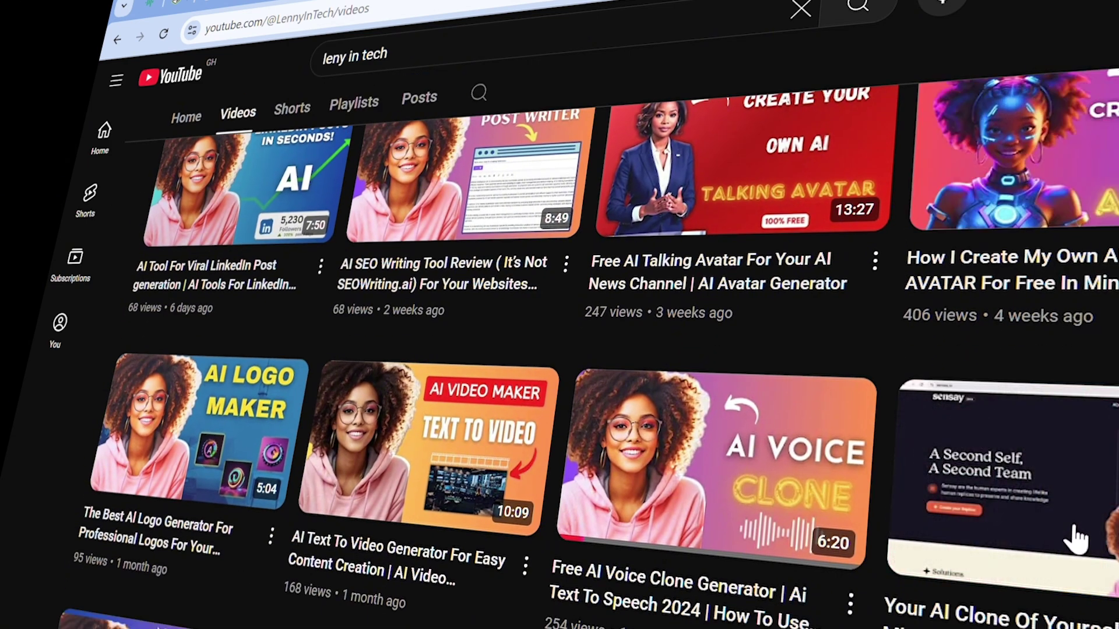
scroll(1077, 539, "down", 2)
scroll(1077, 539, "down", 3)
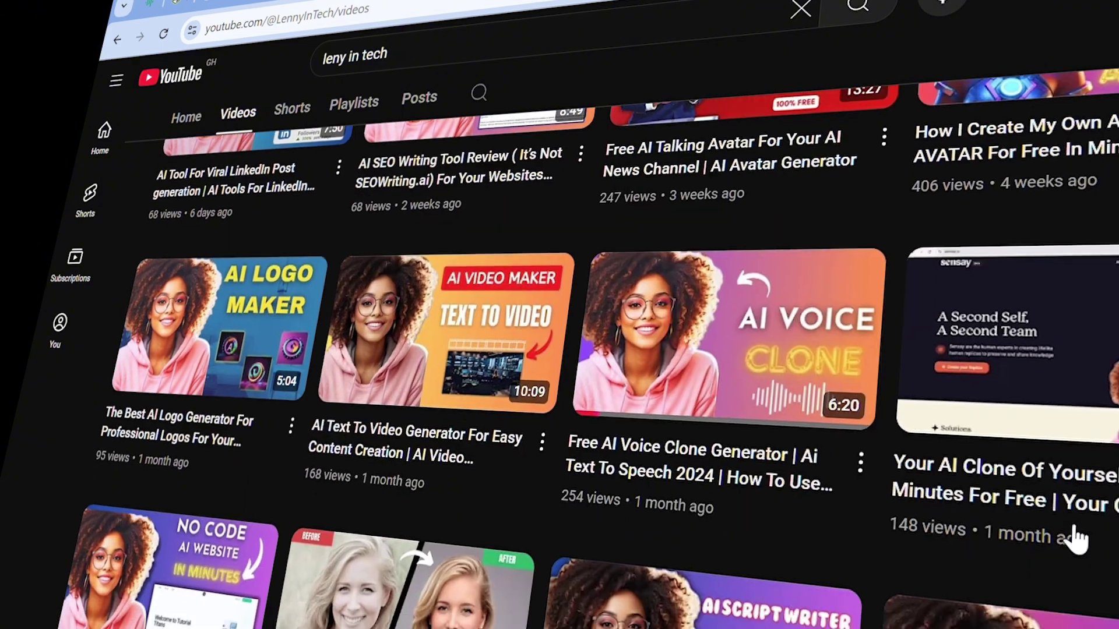